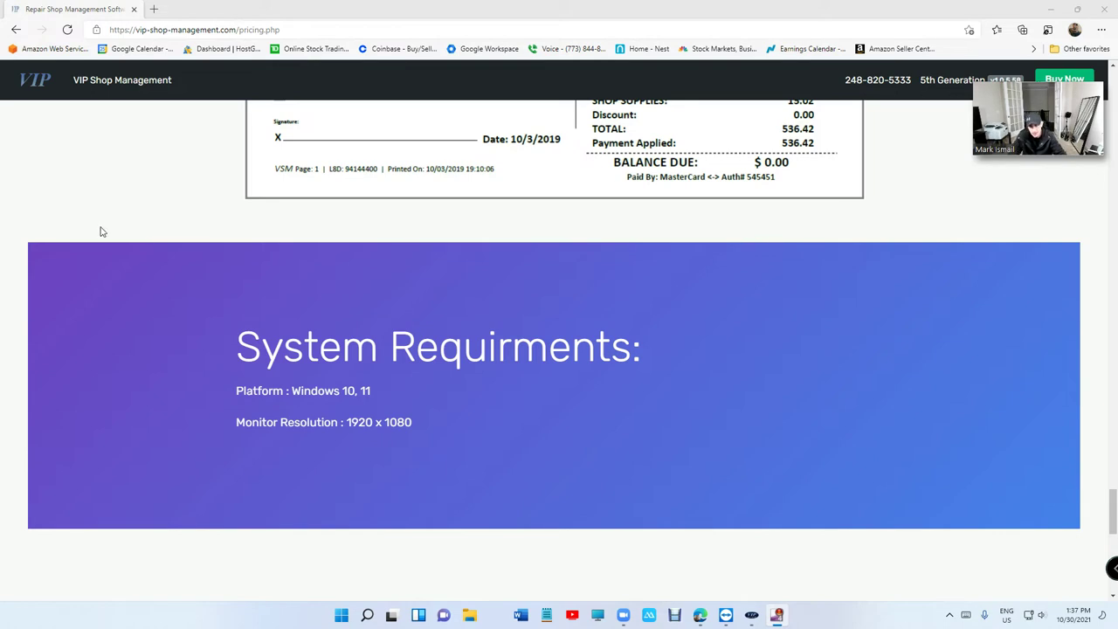
# Highlight the System Requirements heading and the 1920 x 1080 monitor resolution line
pyautogui.moveTo(238, 347); pyautogui.dragTo(629, 349)
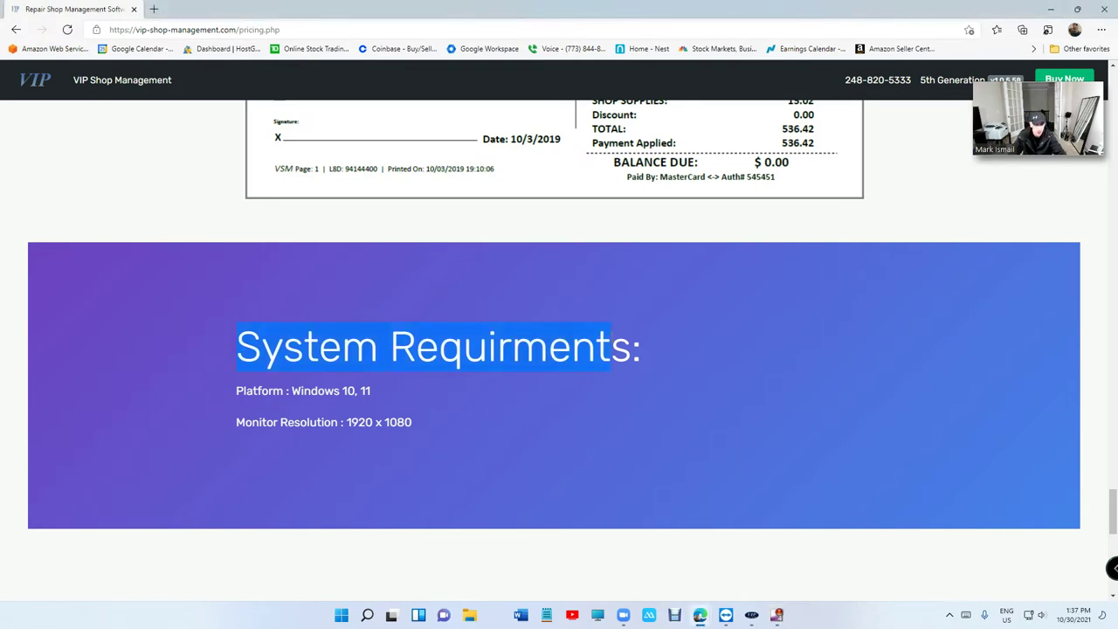
pyautogui.click(274, 377)
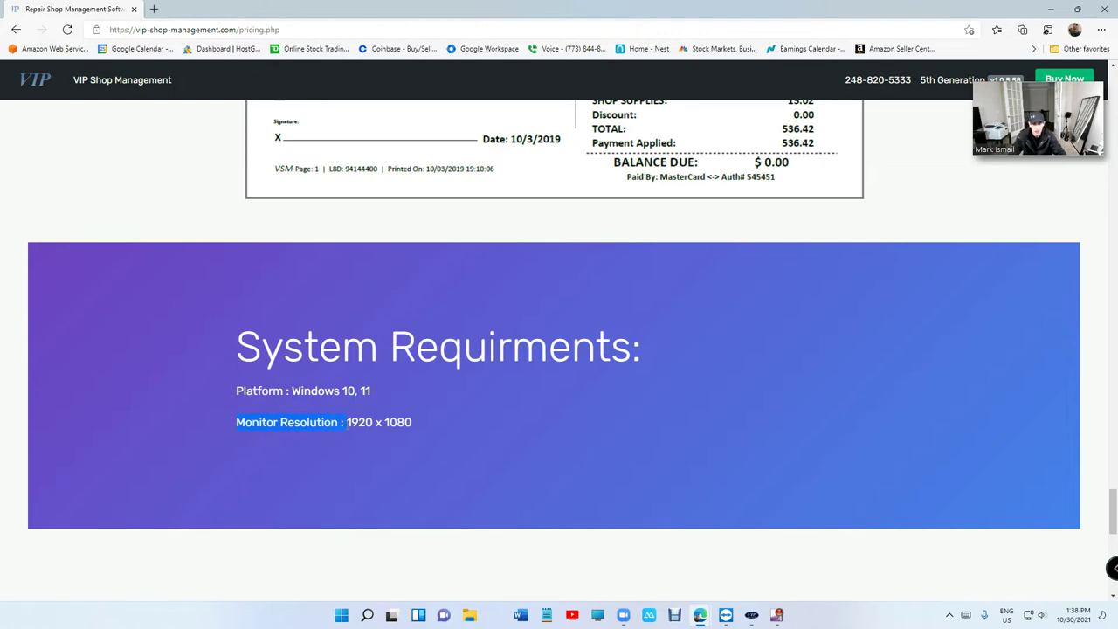
pyautogui.moveTo(346, 423); pyautogui.dragTo(382, 422)
pyautogui.click(1051, 9)
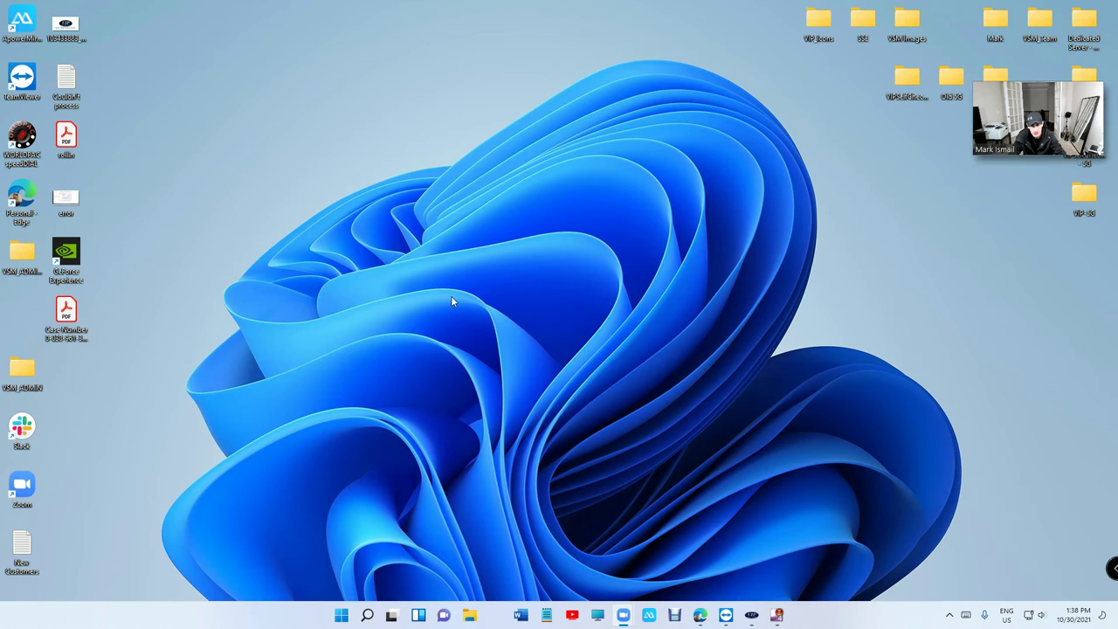
pyautogui.rightClick(452, 296)
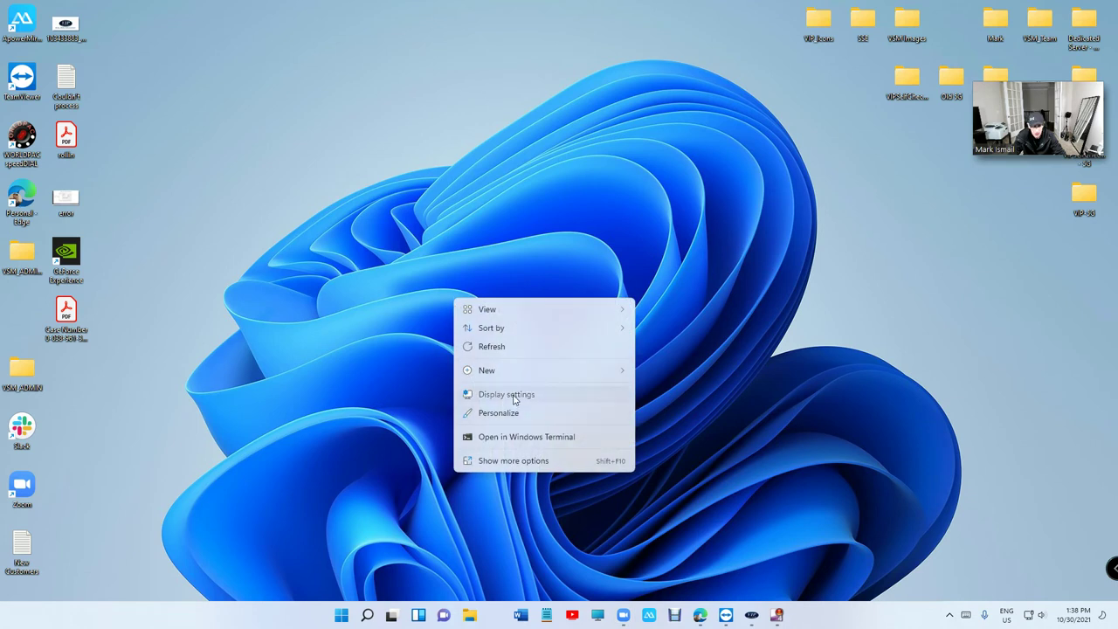
pyautogui.click(511, 395)
pyautogui.scroll(-5, 435, 325)
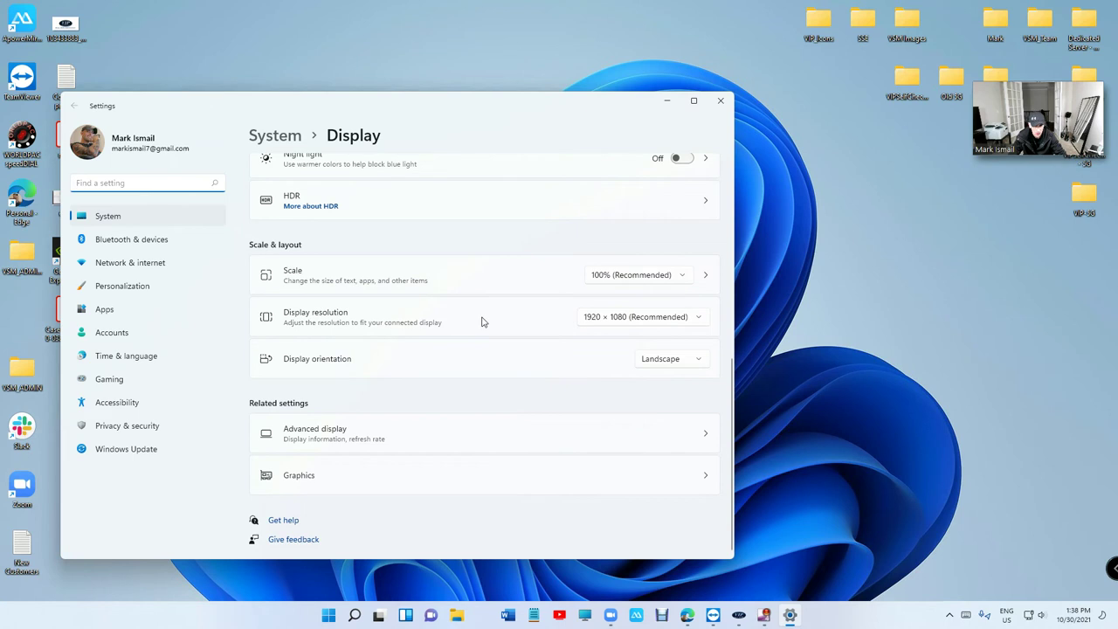
pyautogui.click(591, 322)
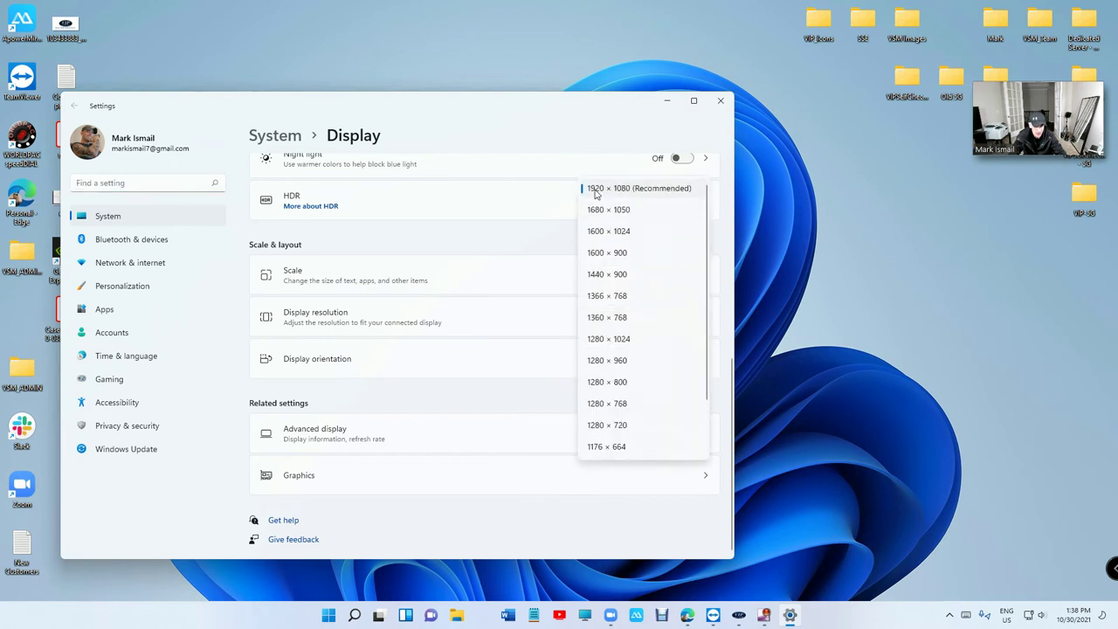
pyautogui.scroll(-1, 598, 197)
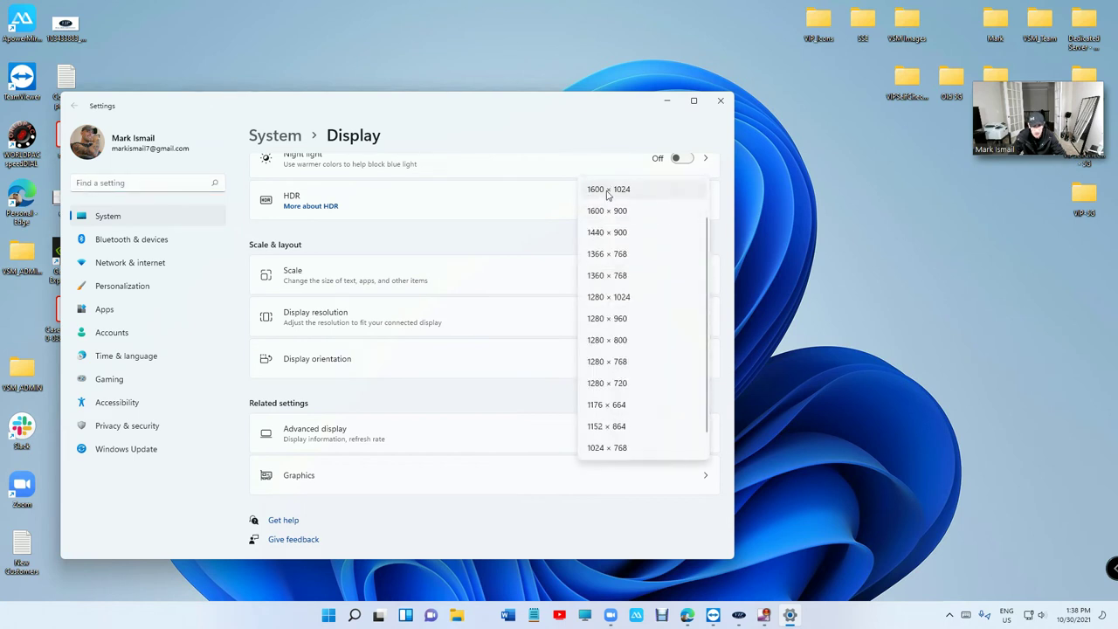
pyautogui.scroll(-1, 611, 214)
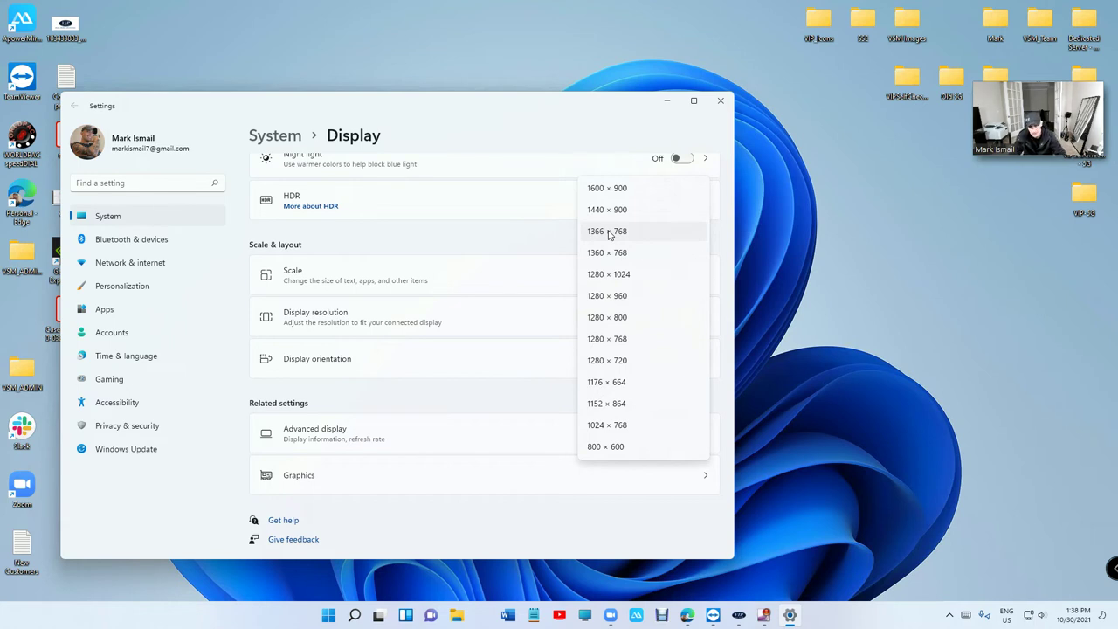
pyautogui.scroll(3, 609, 234)
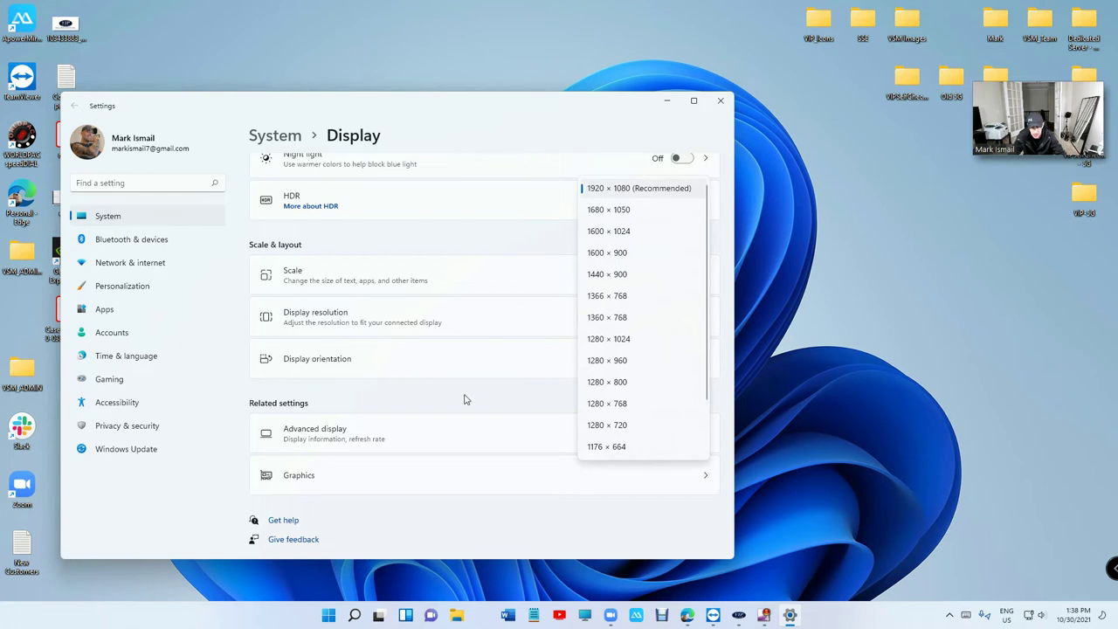
pyautogui.click(244, 305)
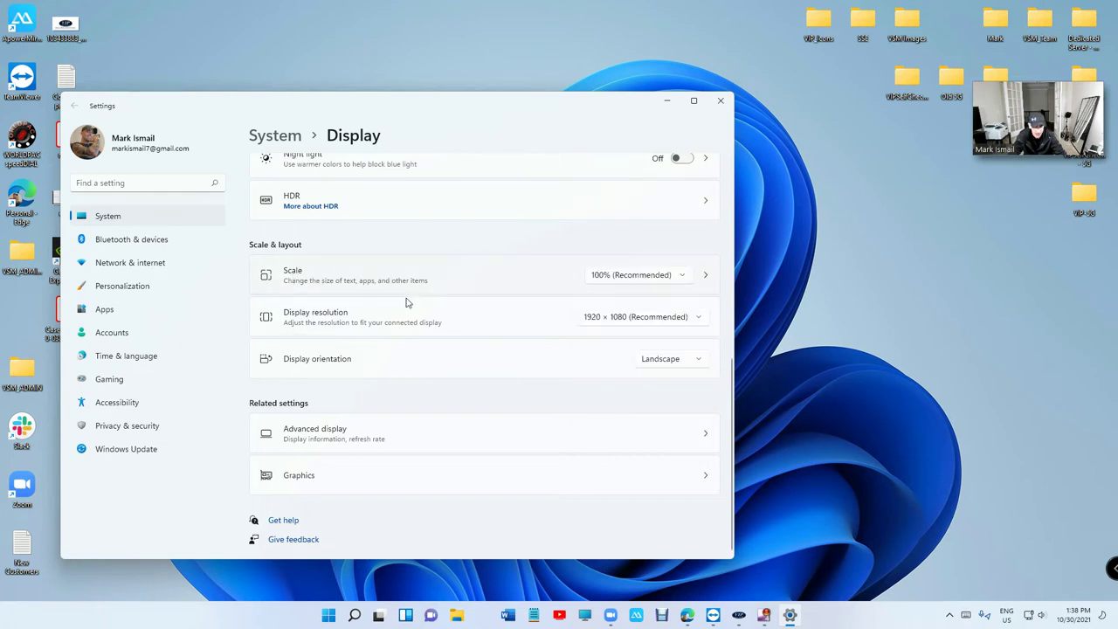
pyautogui.click(621, 278)
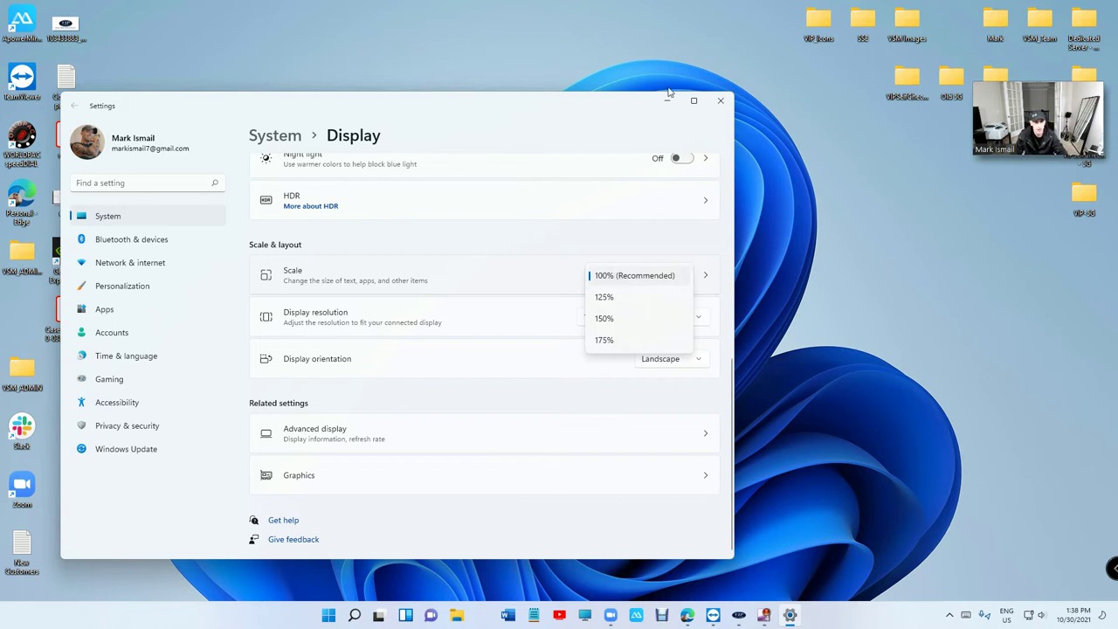
pyautogui.click(721, 101)
pyautogui.moveTo(700, 615)
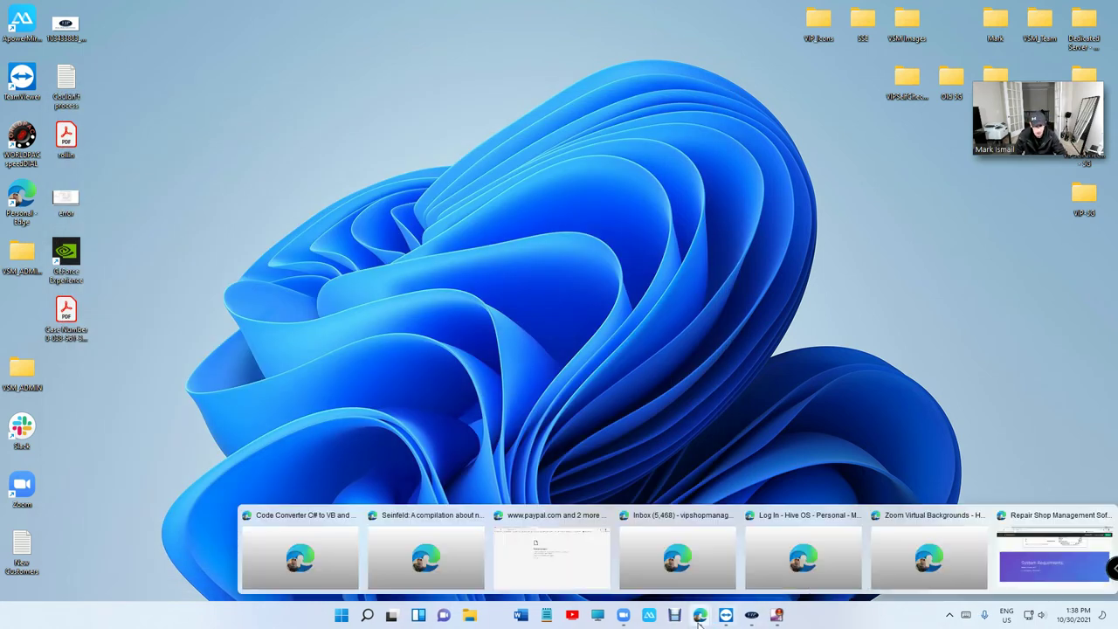
# Restore the VIP Shop Management site and go from the home page to Downloads
pyautogui.click(1037, 553)
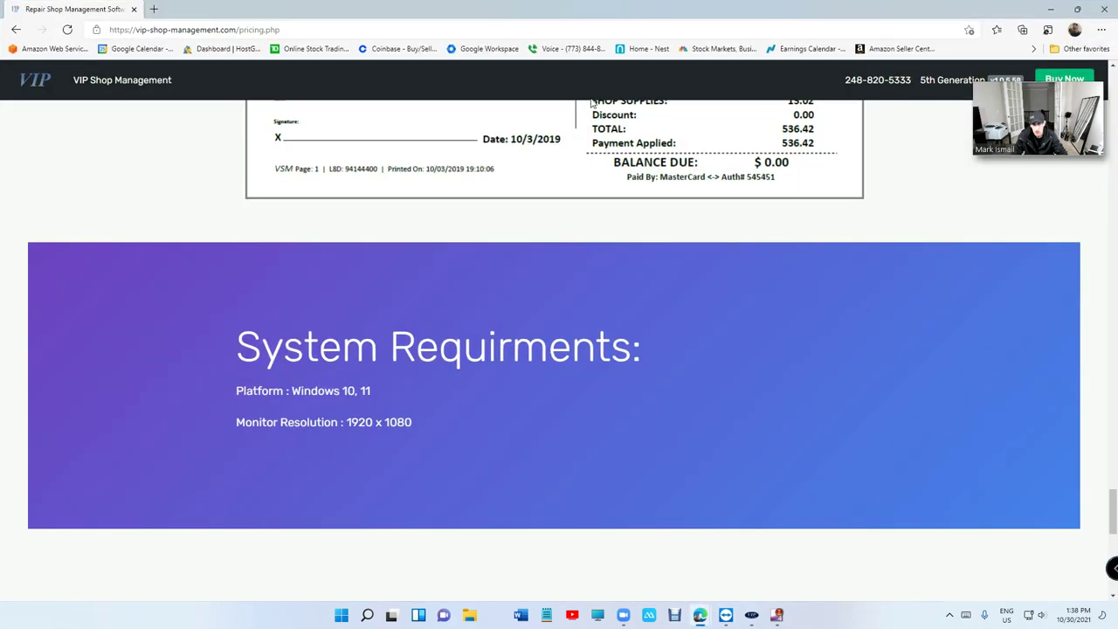
pyautogui.scroll(10, 437, 174)
pyautogui.scroll(5, 392, 75)
pyautogui.click(103, 83)
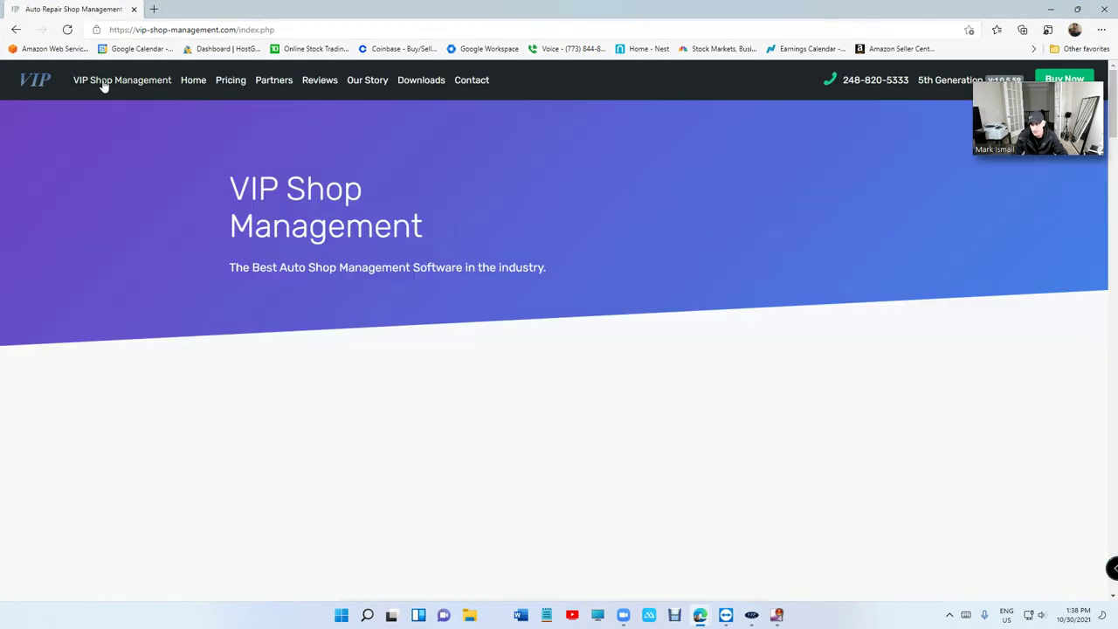
pyautogui.click(424, 82)
pyautogui.scroll(-4, 461, 236)
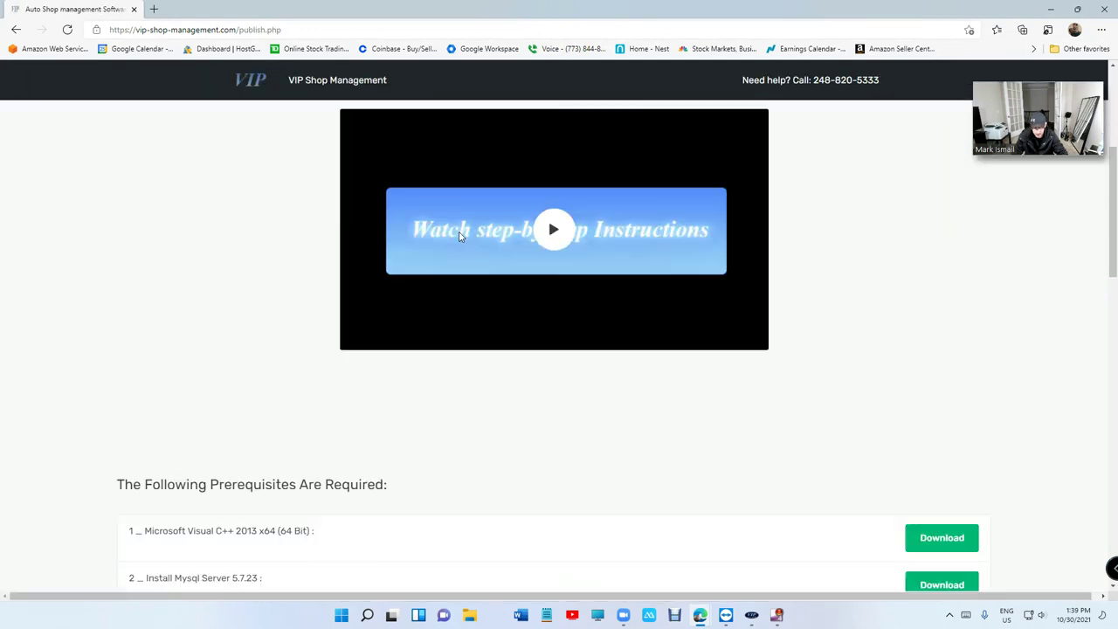
pyautogui.scroll(-3, 461, 236)
# Highlight the MySQL Server and Edge runtime prerequisites and the VIP Shop Management 5G entry
pyautogui.moveTo(136, 286); pyautogui.dragTo(229, 285)
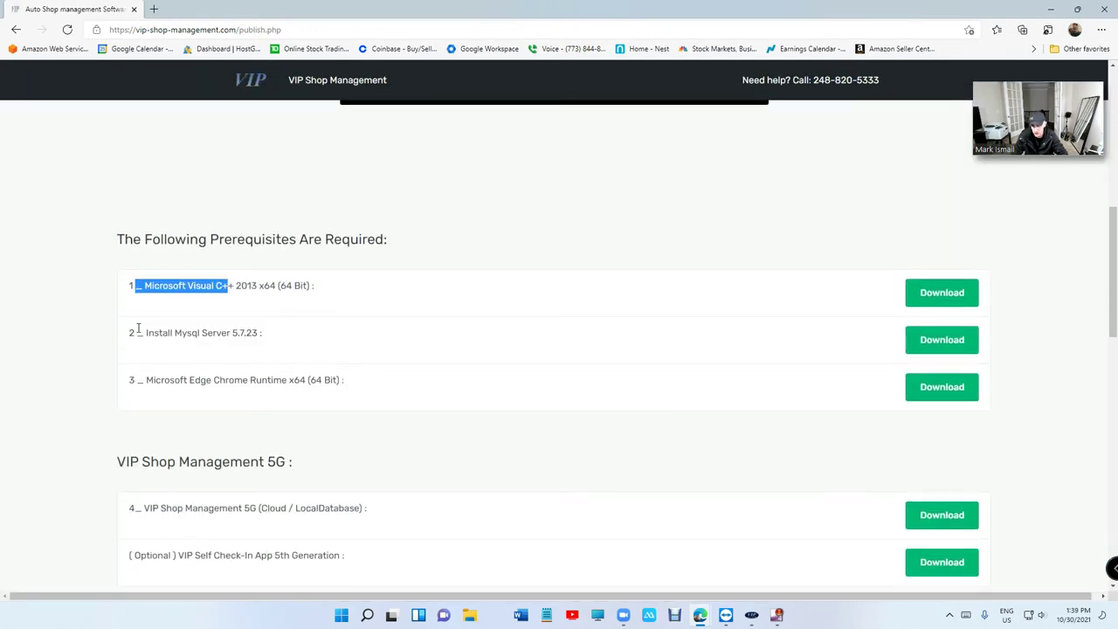
pyautogui.moveTo(138, 332); pyautogui.dragTo(212, 332)
pyautogui.moveTo(145, 380); pyautogui.dragTo(196, 380)
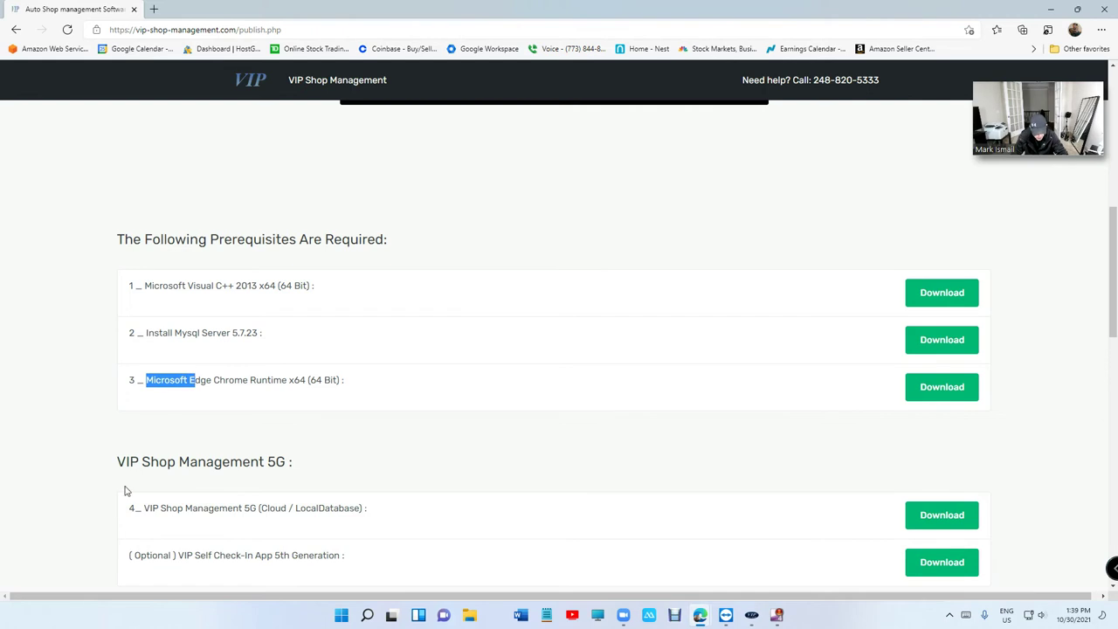
pyautogui.moveTo(129, 507); pyautogui.dragTo(318, 508)
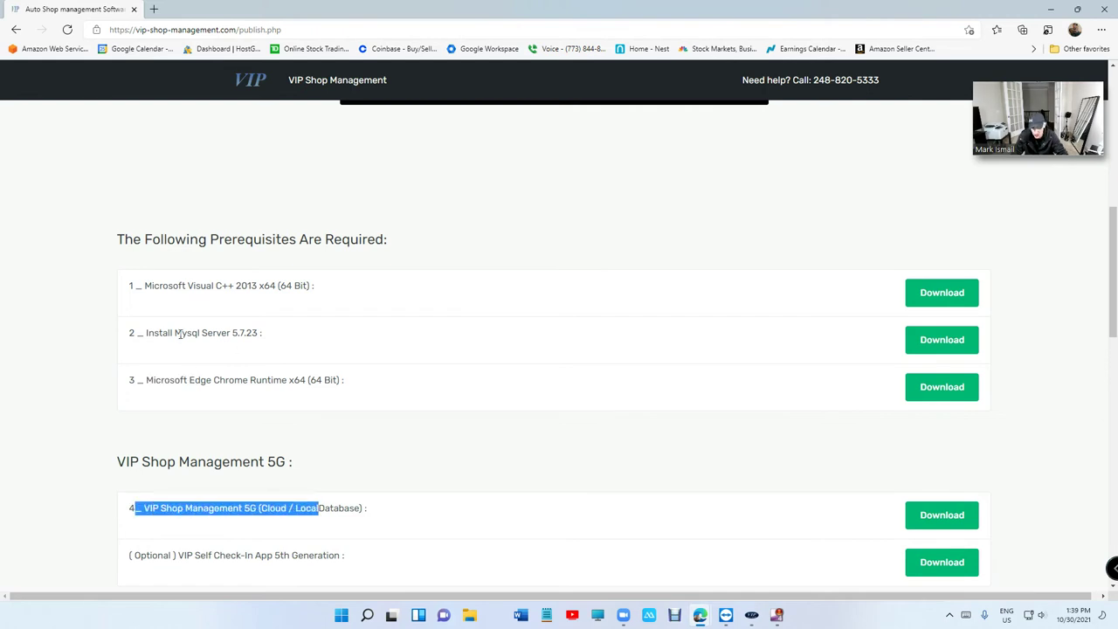
pyautogui.click(147, 505)
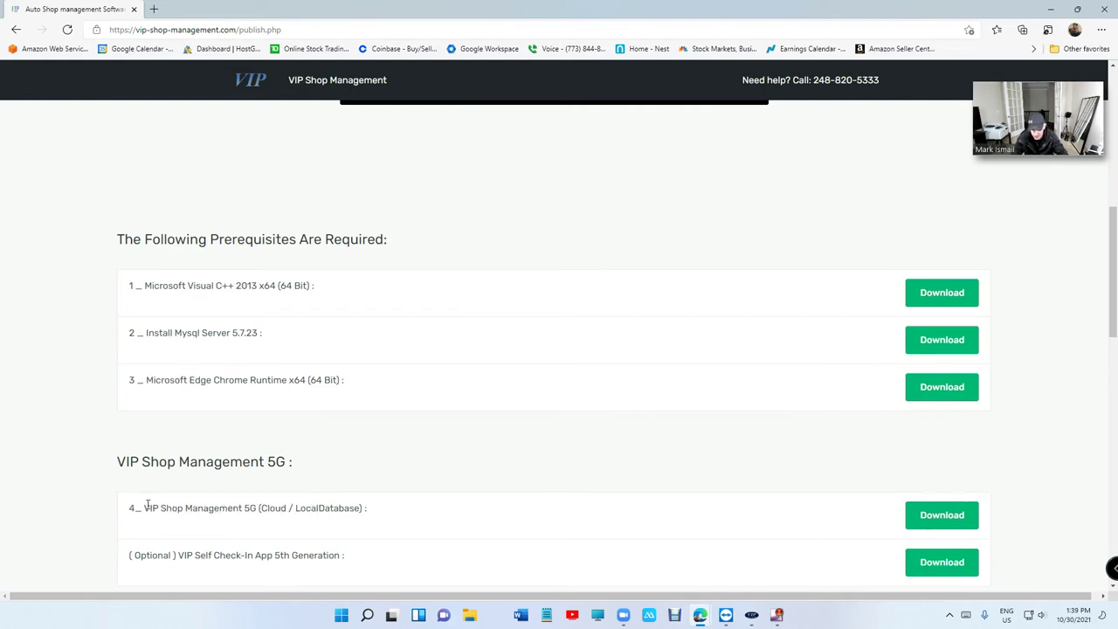
pyautogui.moveTo(147, 508); pyautogui.dragTo(288, 508)
# Download and run the Visual C++ 2013 redistributable, then cancel setup as it's already installed
pyautogui.click(936, 292)
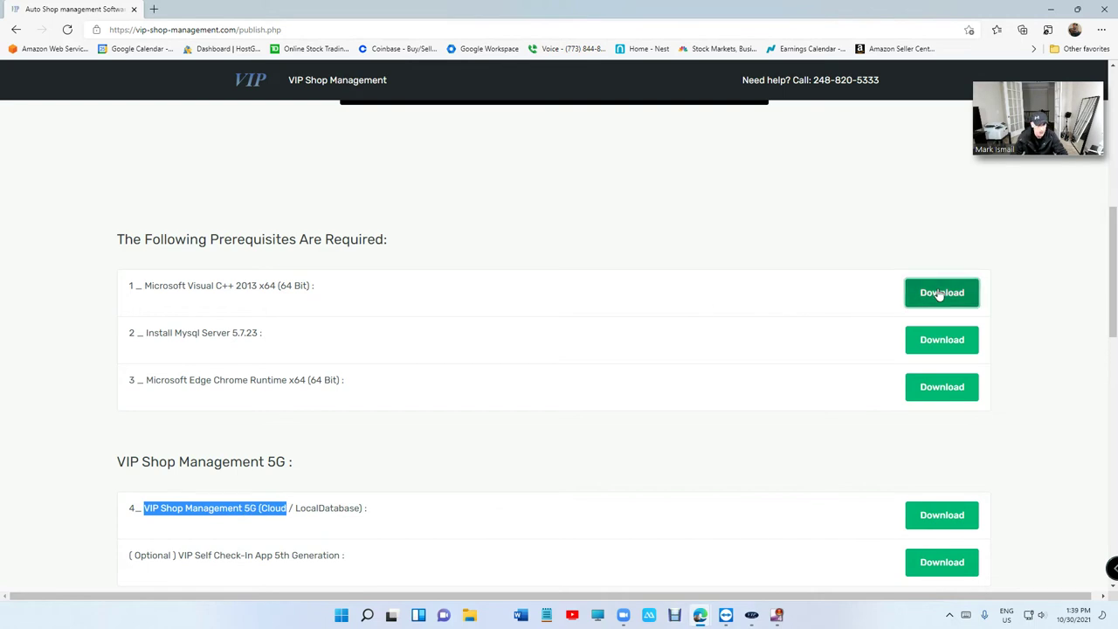
pyautogui.click(882, 91)
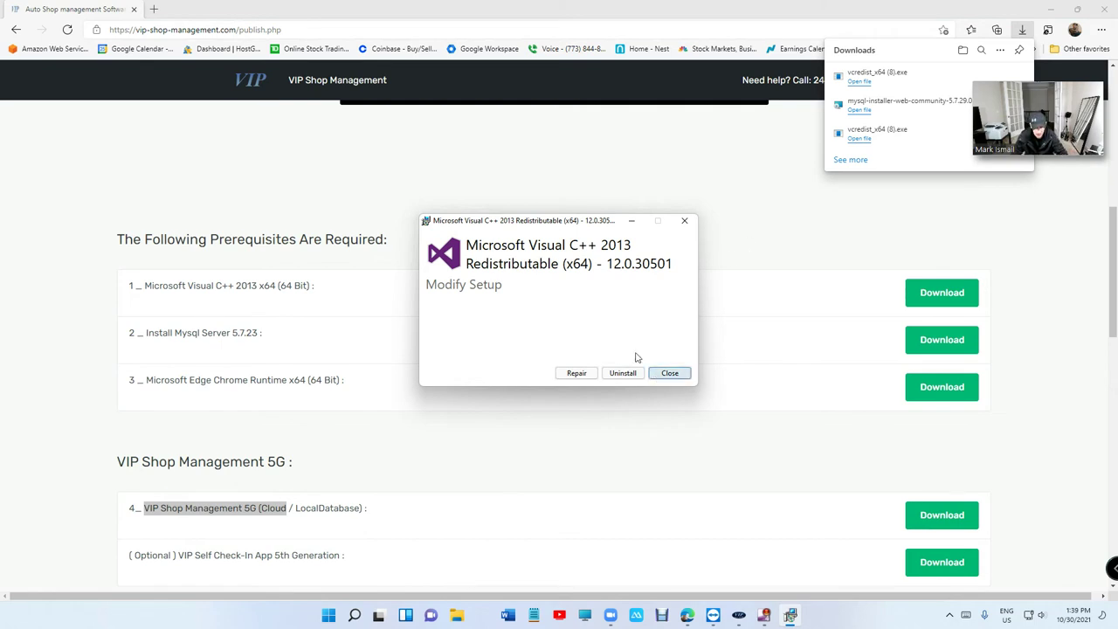
pyautogui.click(670, 374)
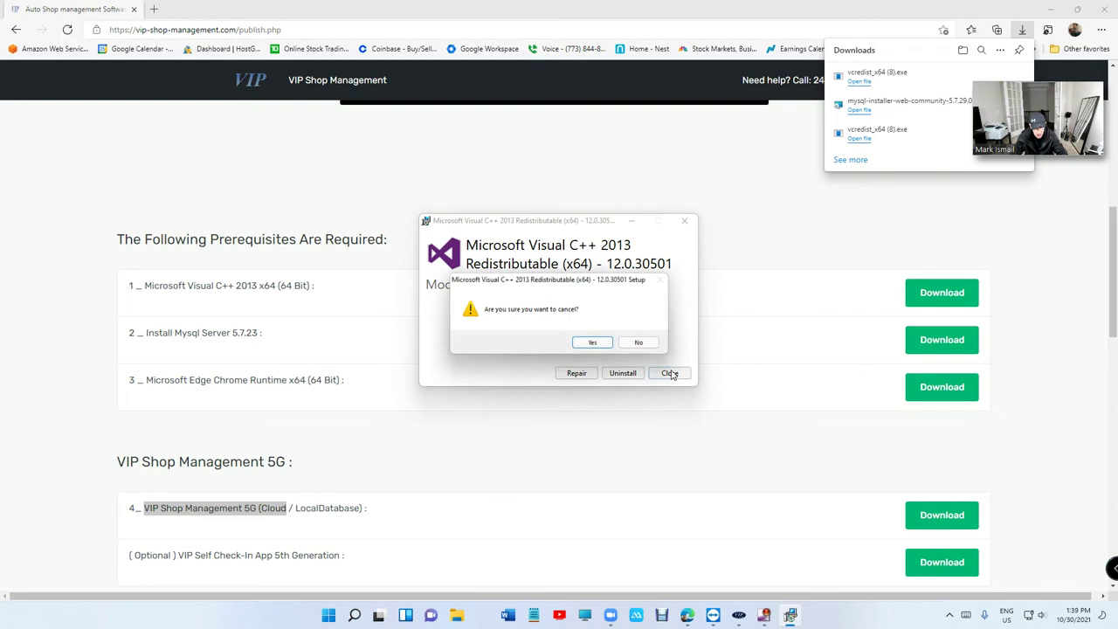
pyautogui.click(598, 346)
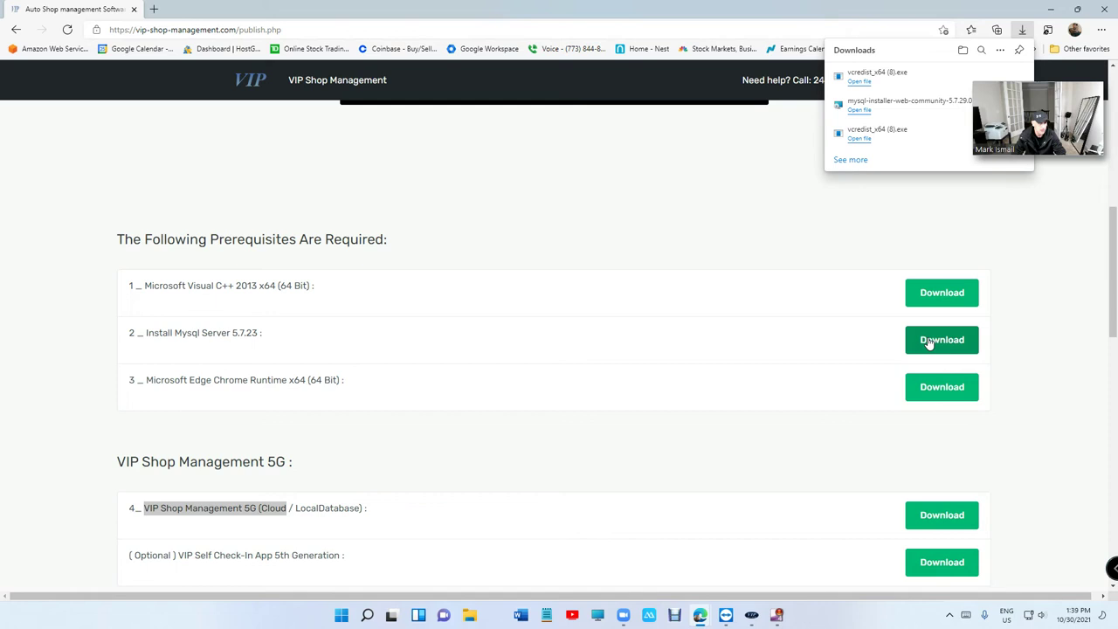
# Download the MySQL installer, skip the upgrade, and install MySQL Server only
pyautogui.click(929, 342)
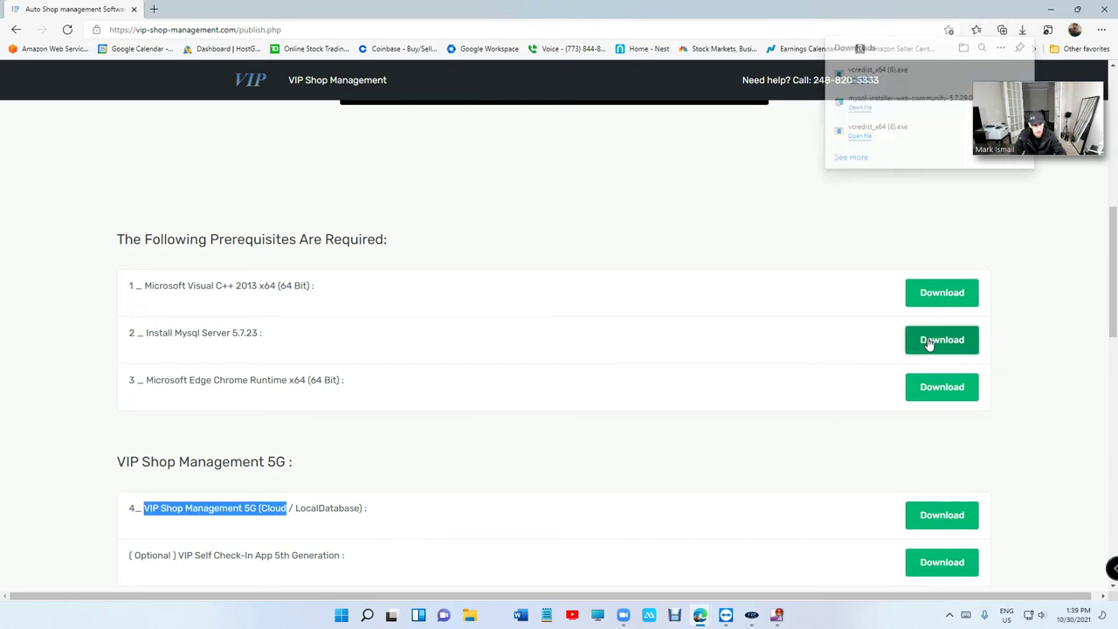
pyautogui.click(880, 91)
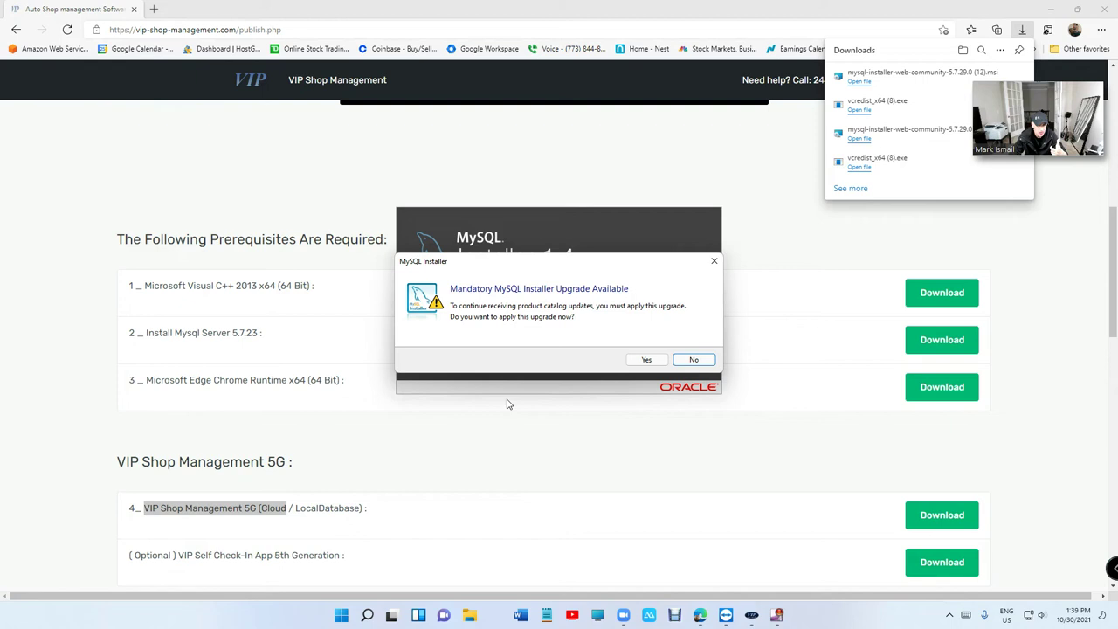
pyautogui.click(693, 360)
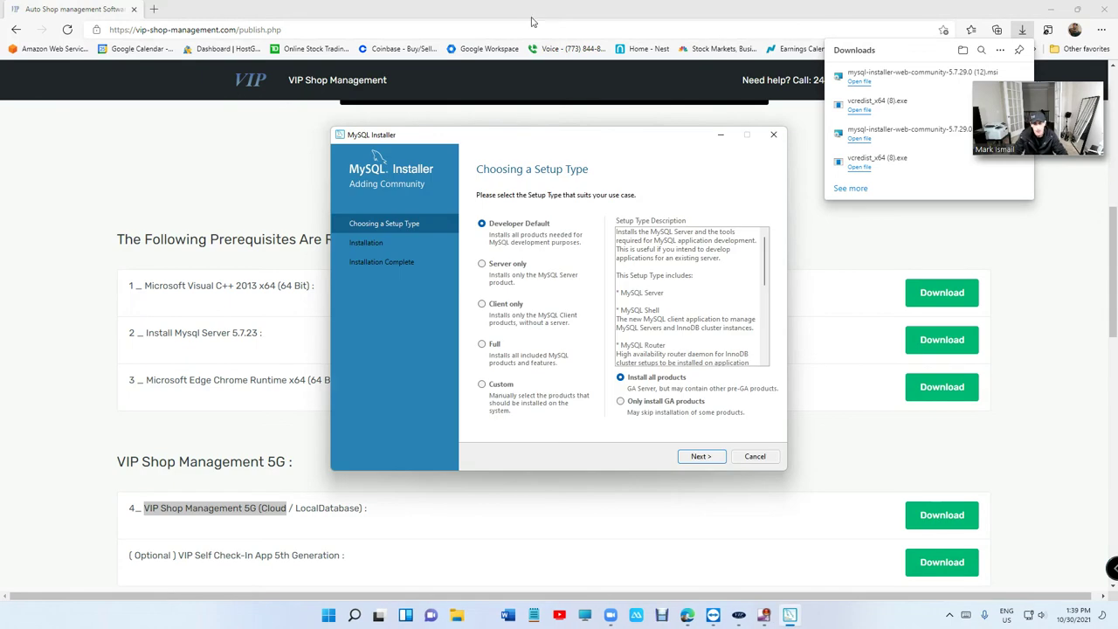
pyautogui.click(509, 264)
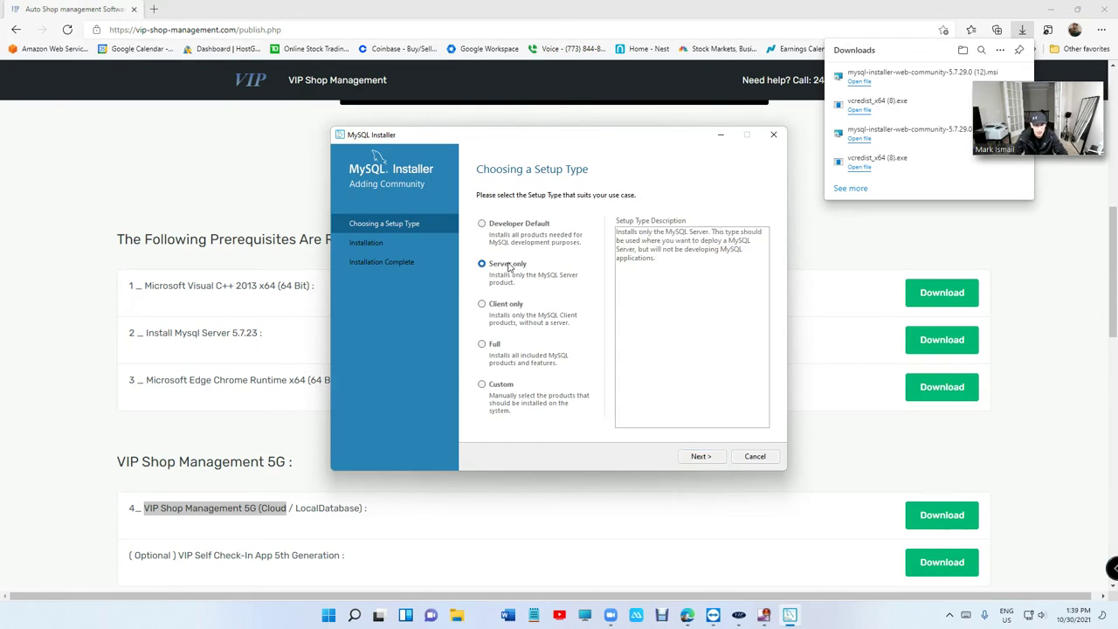
pyautogui.click(700, 456)
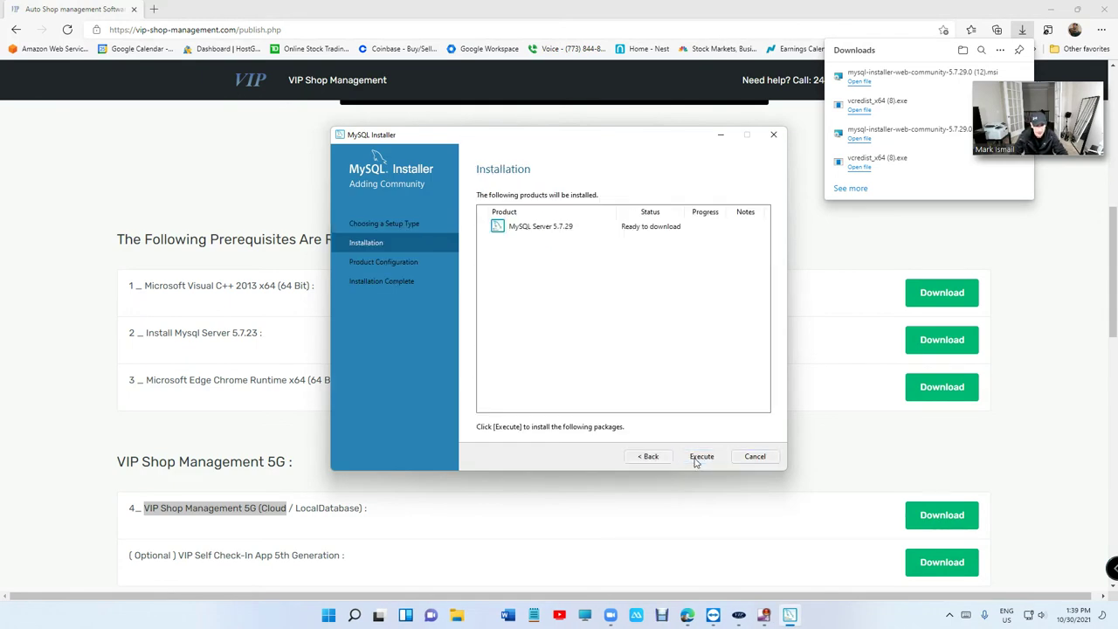
pyautogui.click(697, 456)
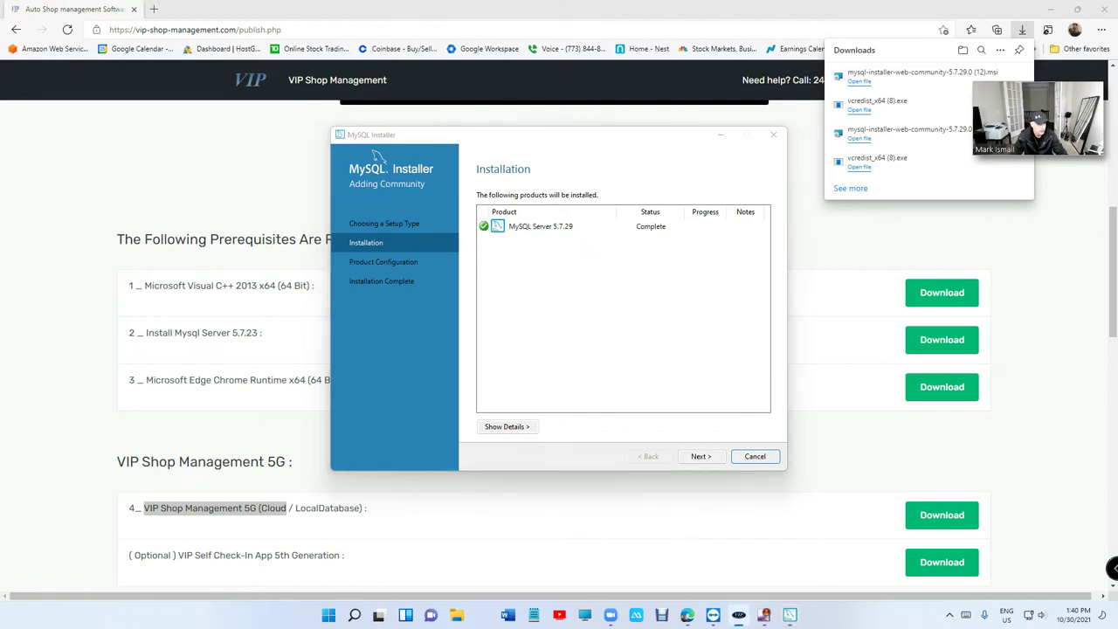
# Configure MySQL as a standalone server with the Server Computer config type
pyautogui.click(704, 461)
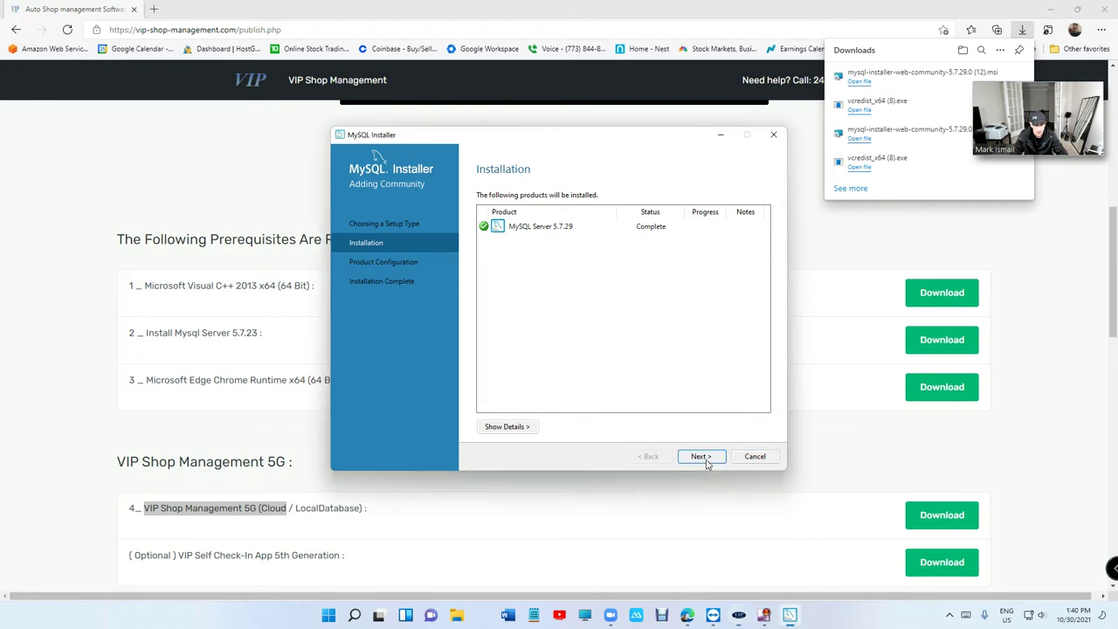
pyautogui.click(704, 457)
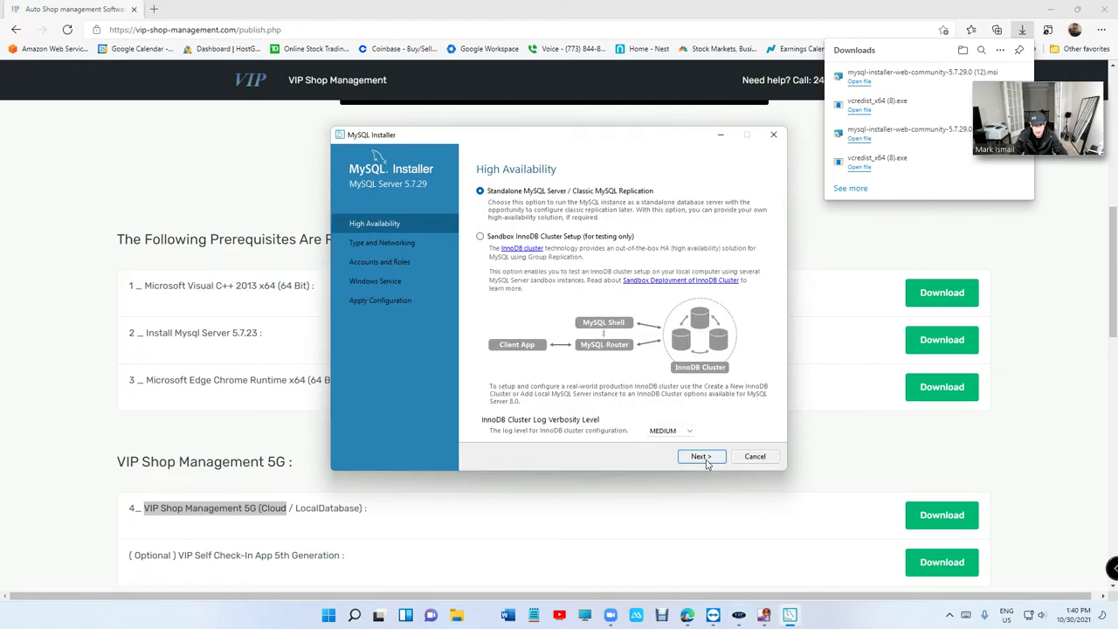
pyautogui.click(703, 458)
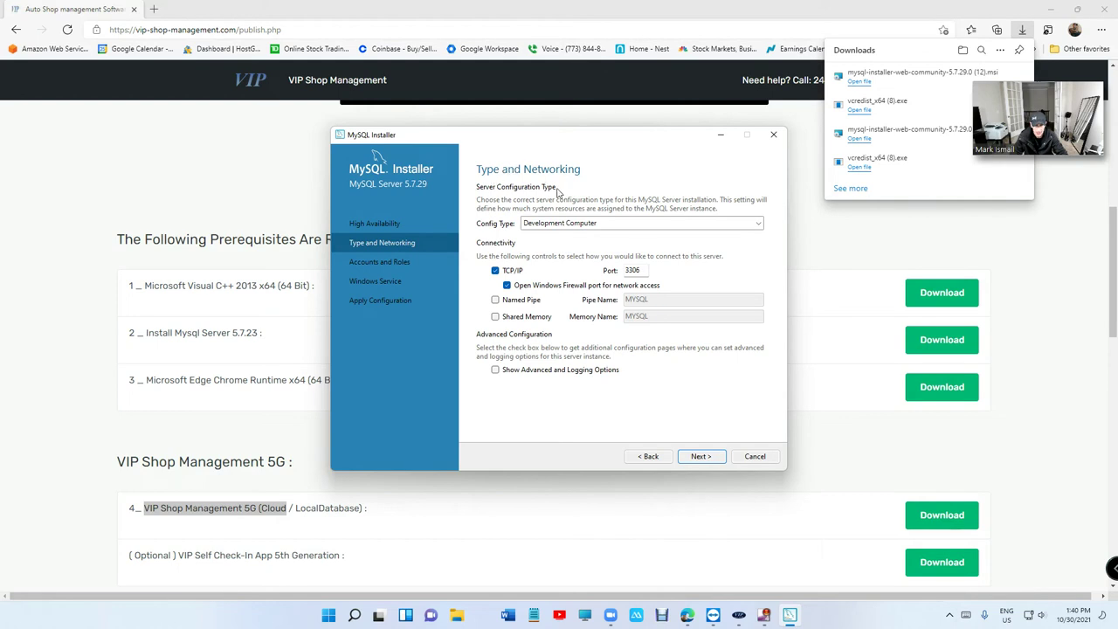
pyautogui.click(589, 229)
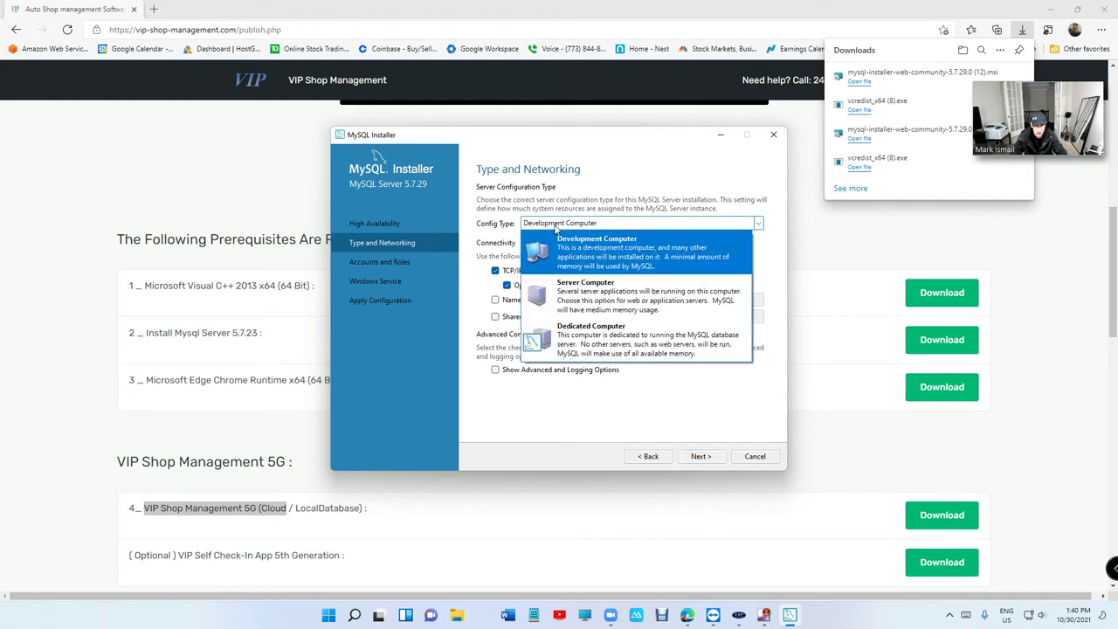
pyautogui.click(573, 291)
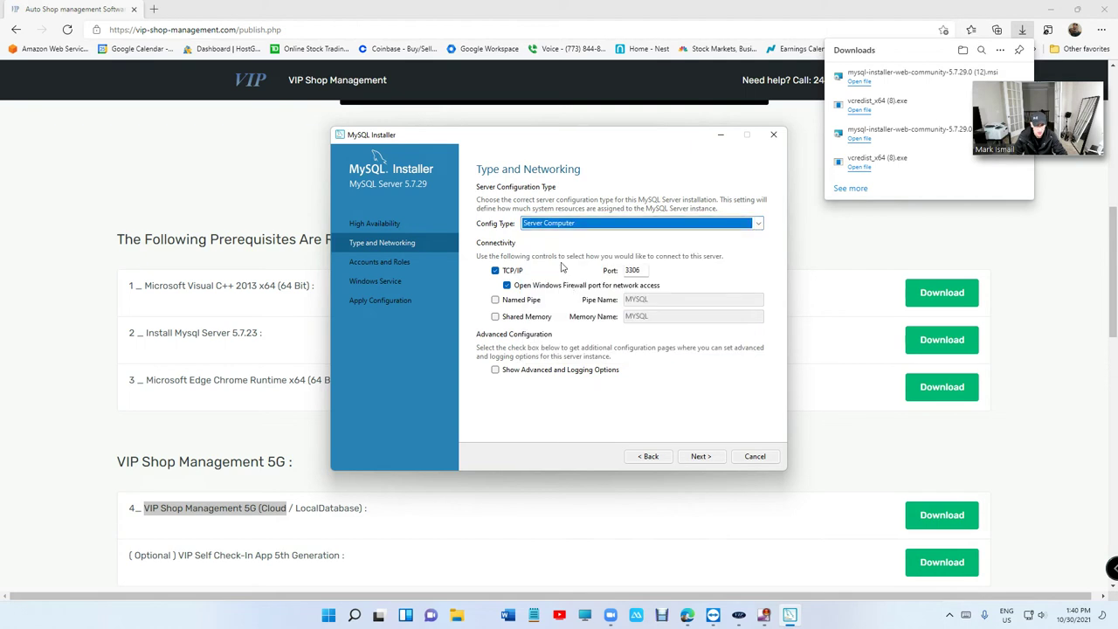
pyautogui.click(694, 456)
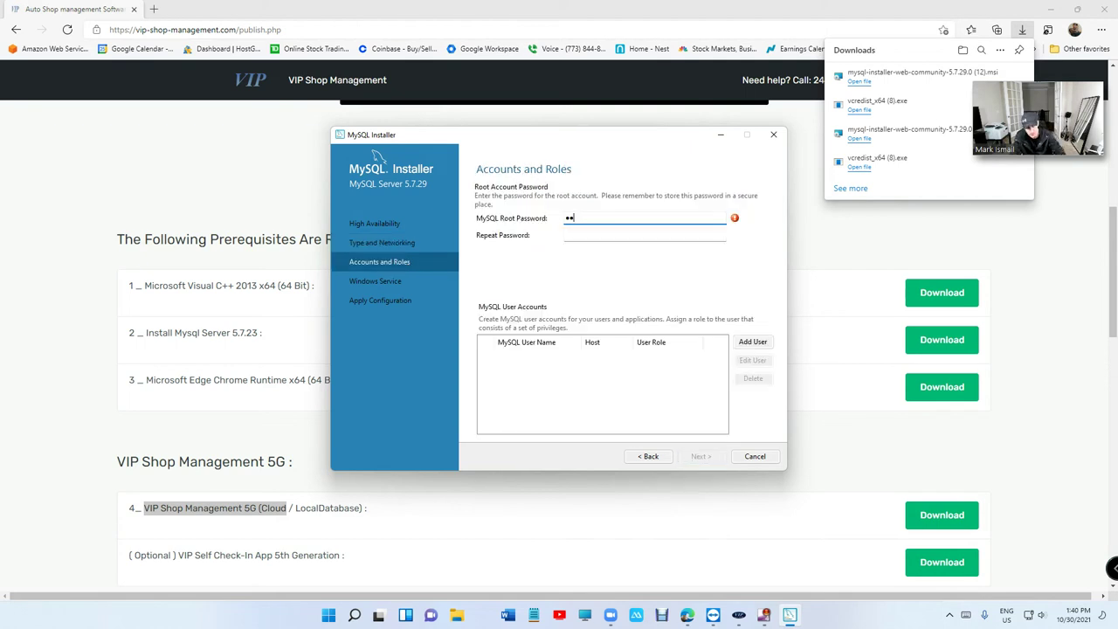
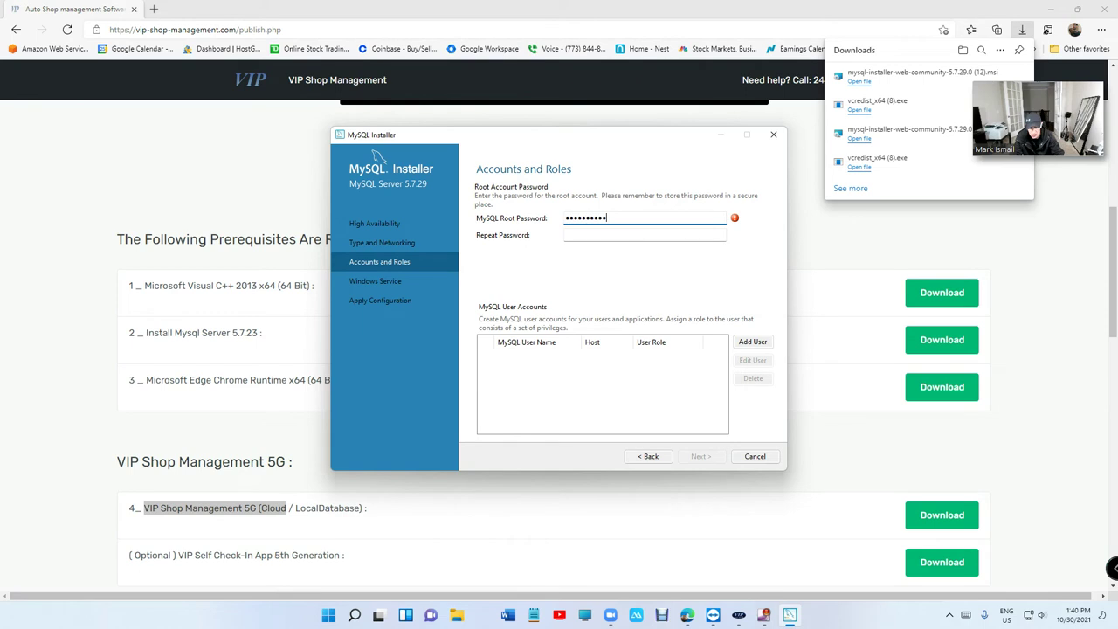
# Enter and repeat the root password, keep default service settings, and apply the configuration
pyautogui.click(624, 234)
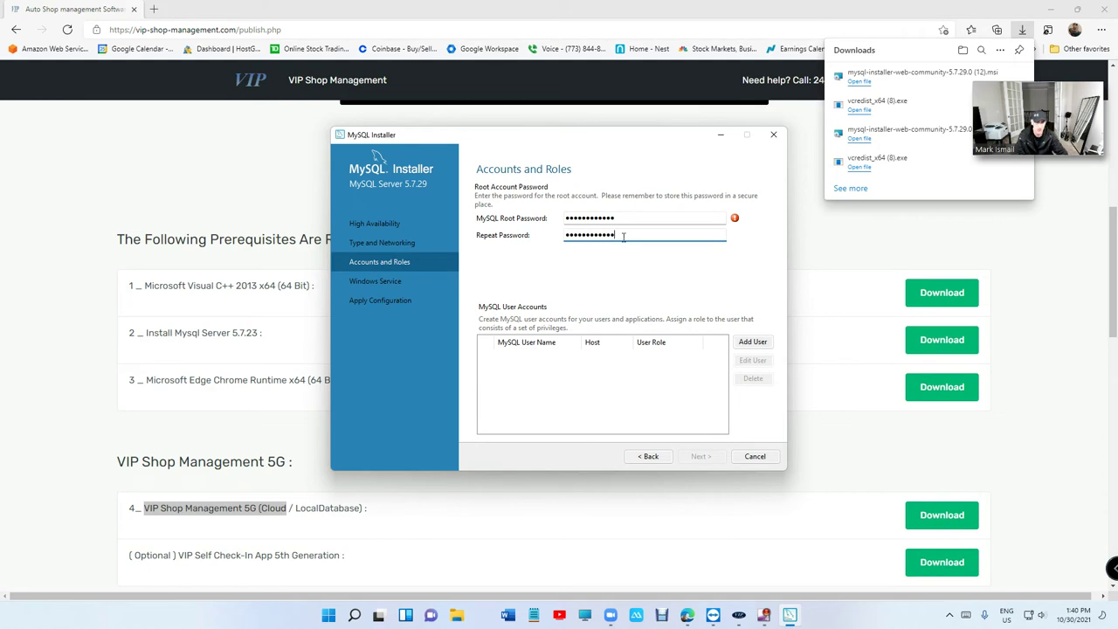
pyautogui.click(701, 456)
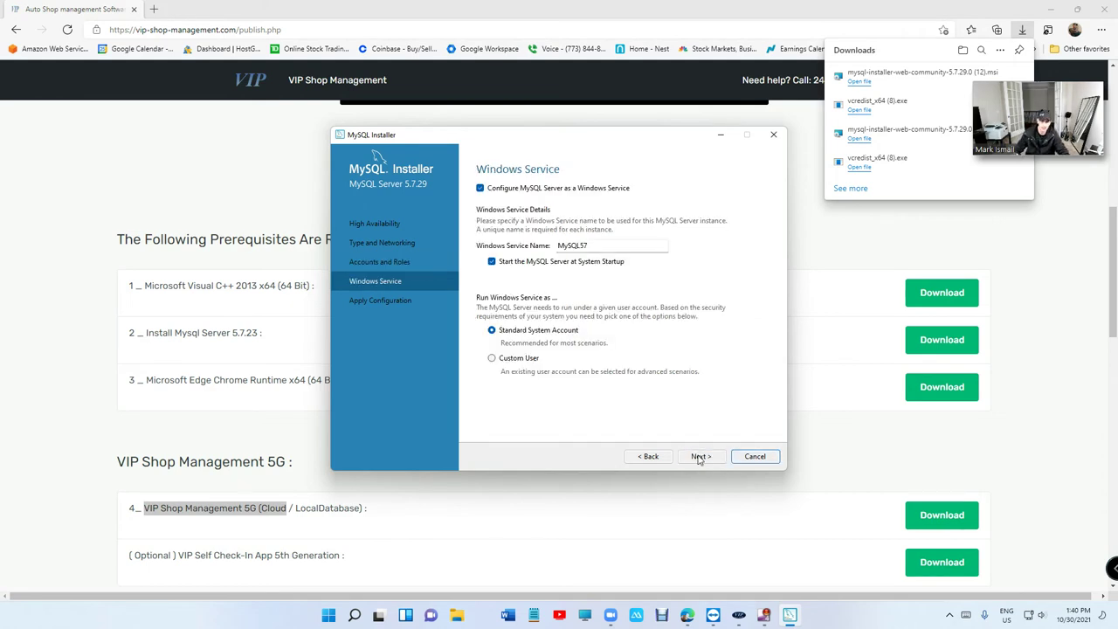
pyautogui.click(700, 456)
pyautogui.click(701, 456)
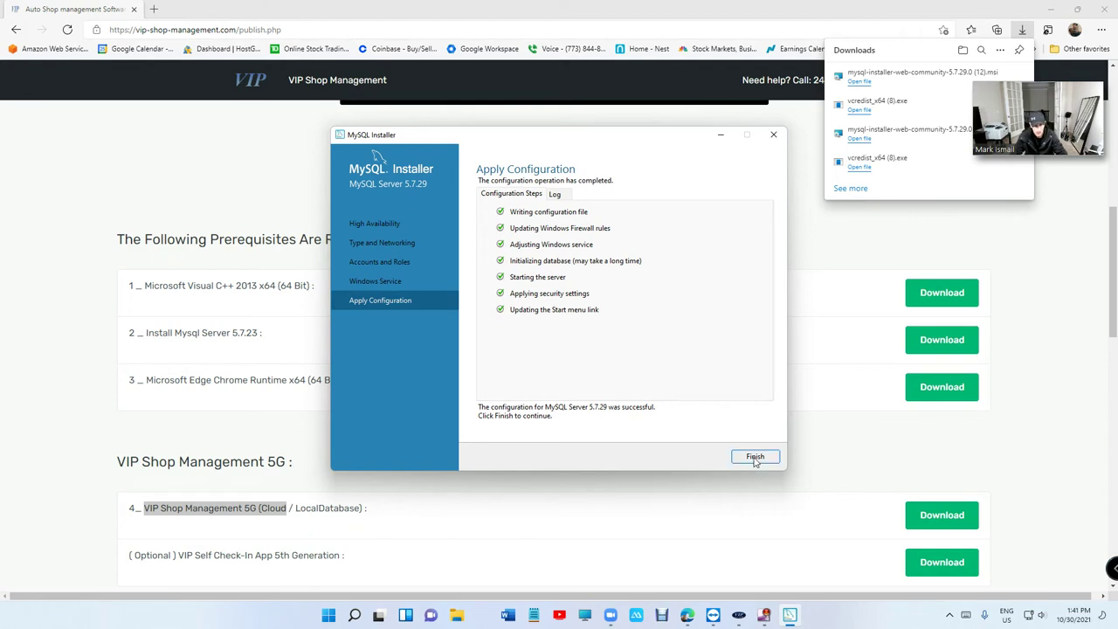
pyautogui.click(757, 461)
# Close the MySQL installer, then download and open the VIP Shop Management 5G application
pyautogui.click(701, 462)
pyautogui.click(749, 461)
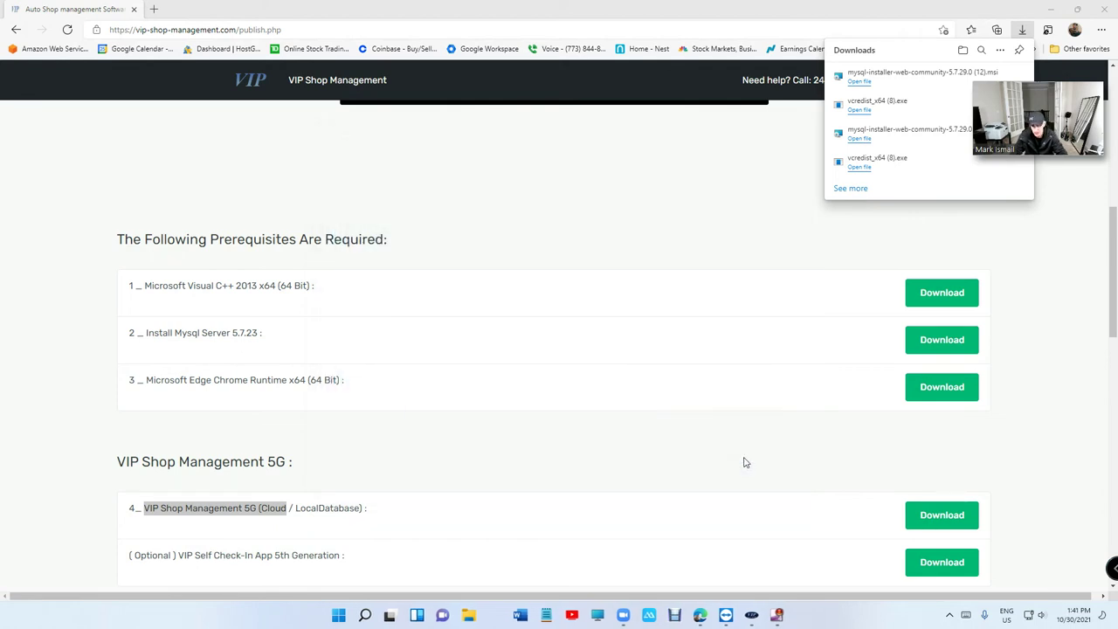
pyautogui.scroll(-1, 745, 462)
pyautogui.moveTo(137, 300); pyautogui.dragTo(245, 299)
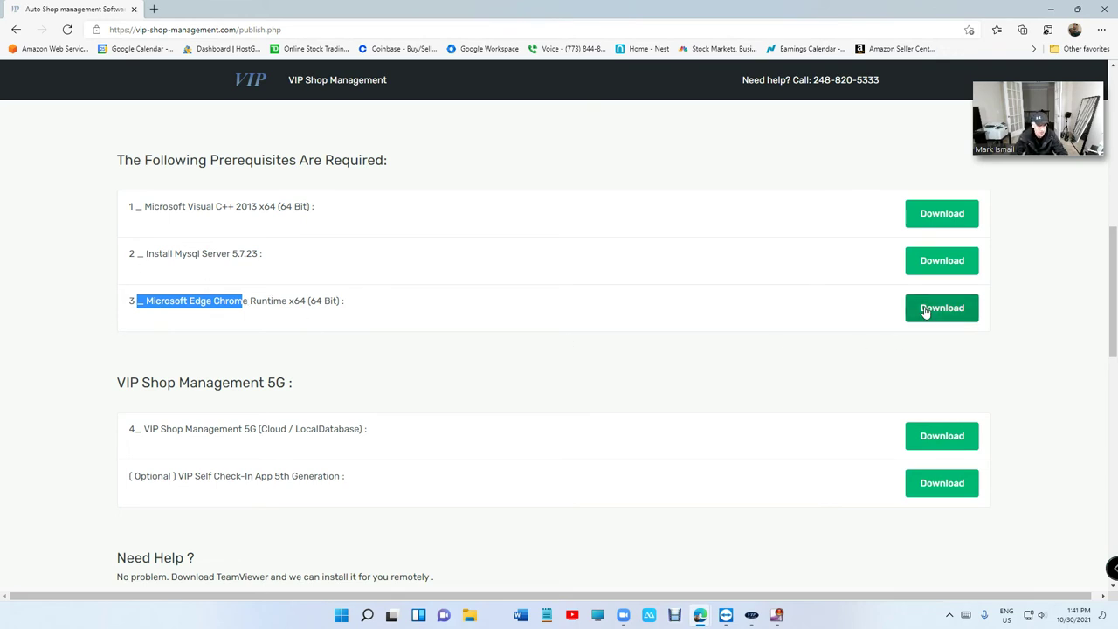
pyautogui.scroll(-1, 638, 310)
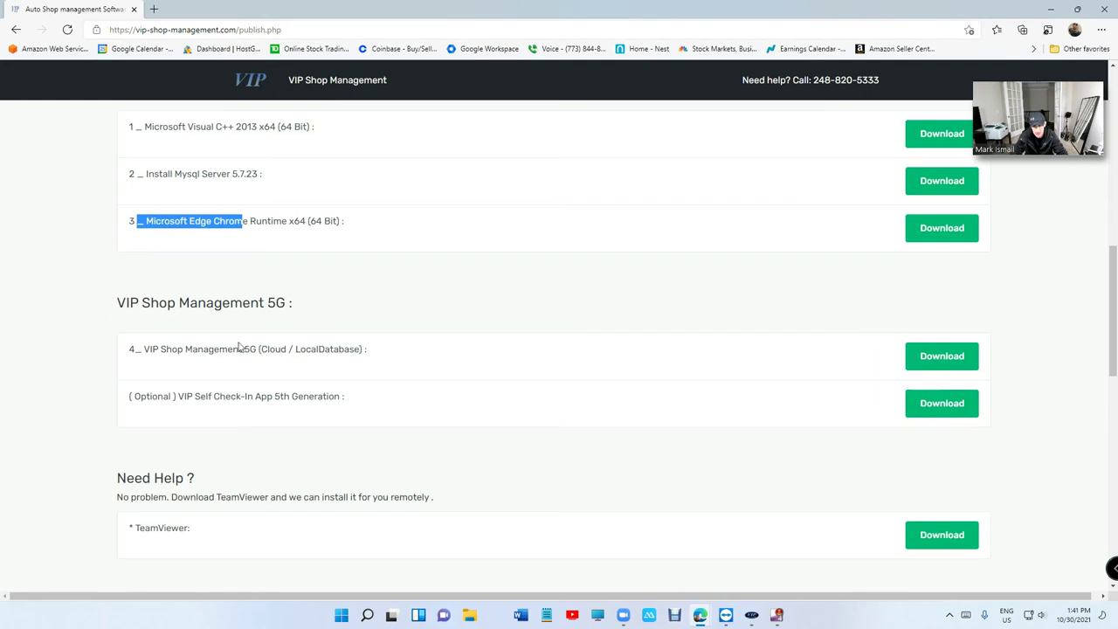
pyautogui.click(930, 355)
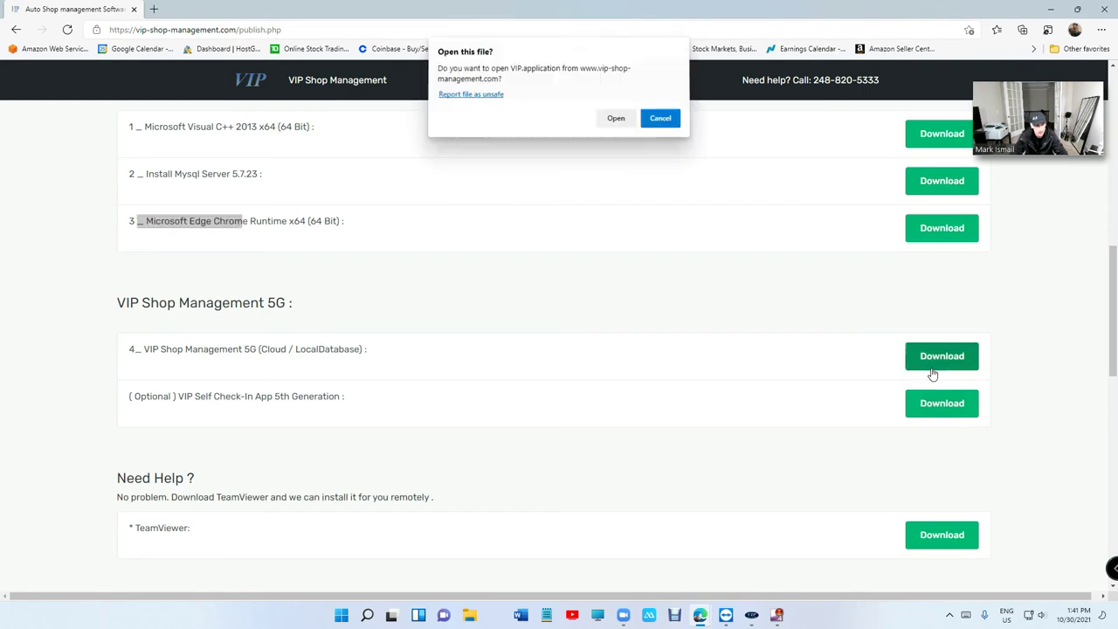
pyautogui.click(613, 122)
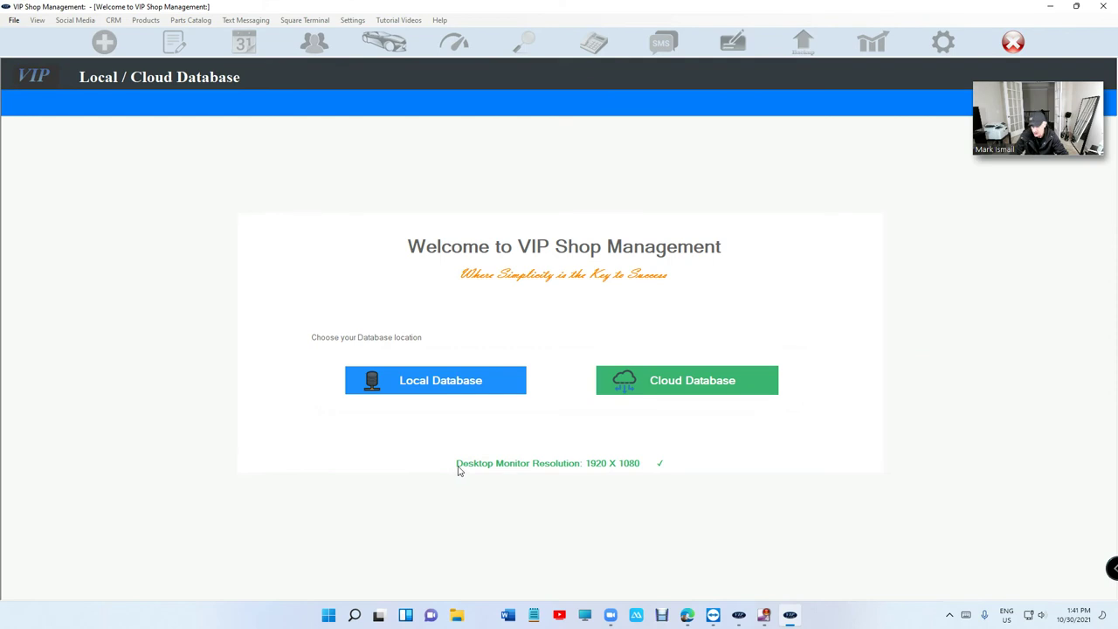
# Choose Local Database, accept the terms, confirm Server Installation, and retype the MySQL password
pyautogui.click(457, 382)
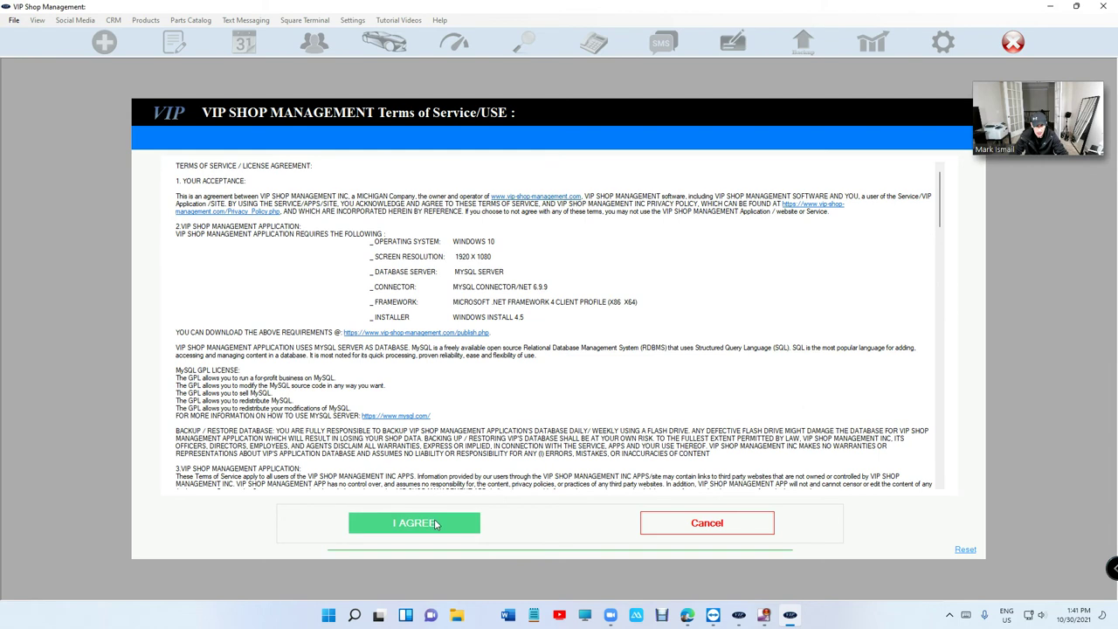
pyautogui.click(437, 523)
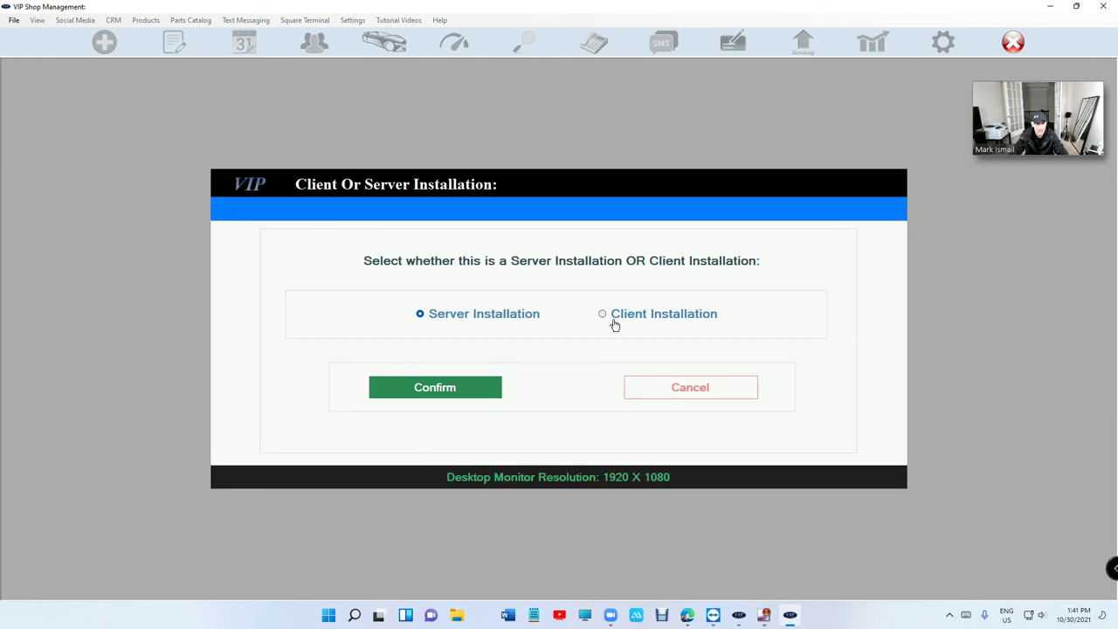
pyautogui.click(454, 403)
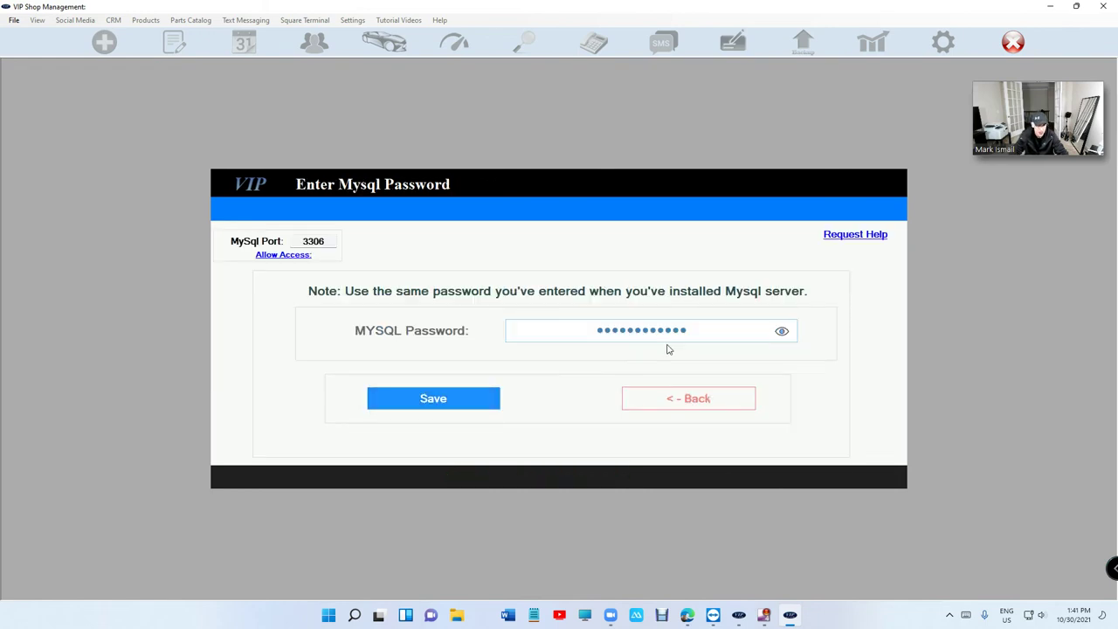
pyautogui.hotkey('ctrl', 'a')
pyautogui.press('BackSpace')
pyautogui.write('a')
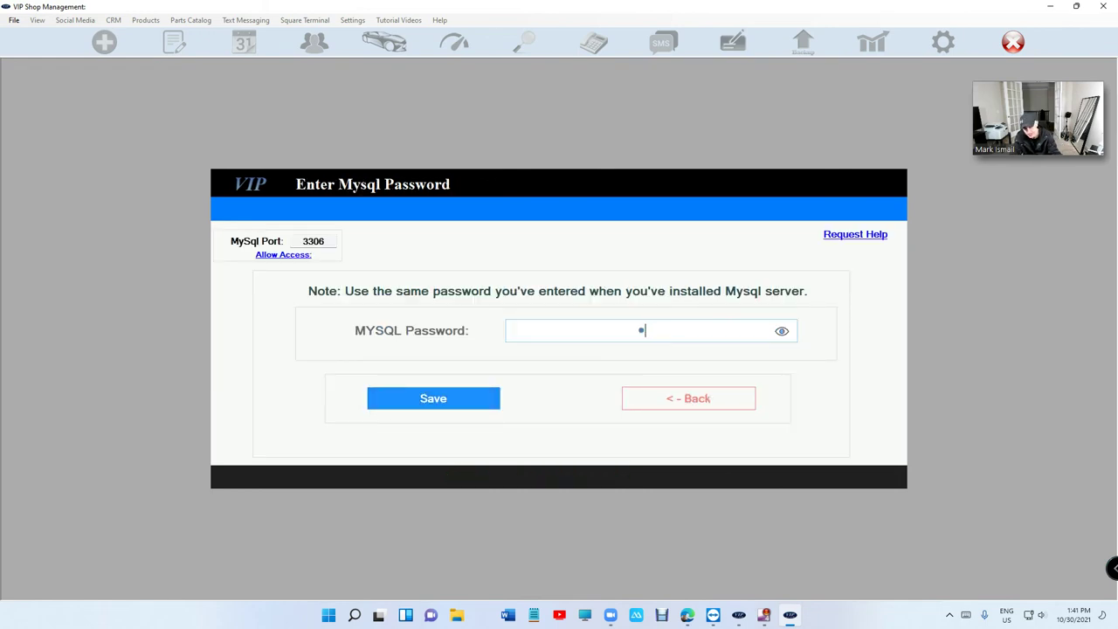
pyautogui.write('aaaaaa')
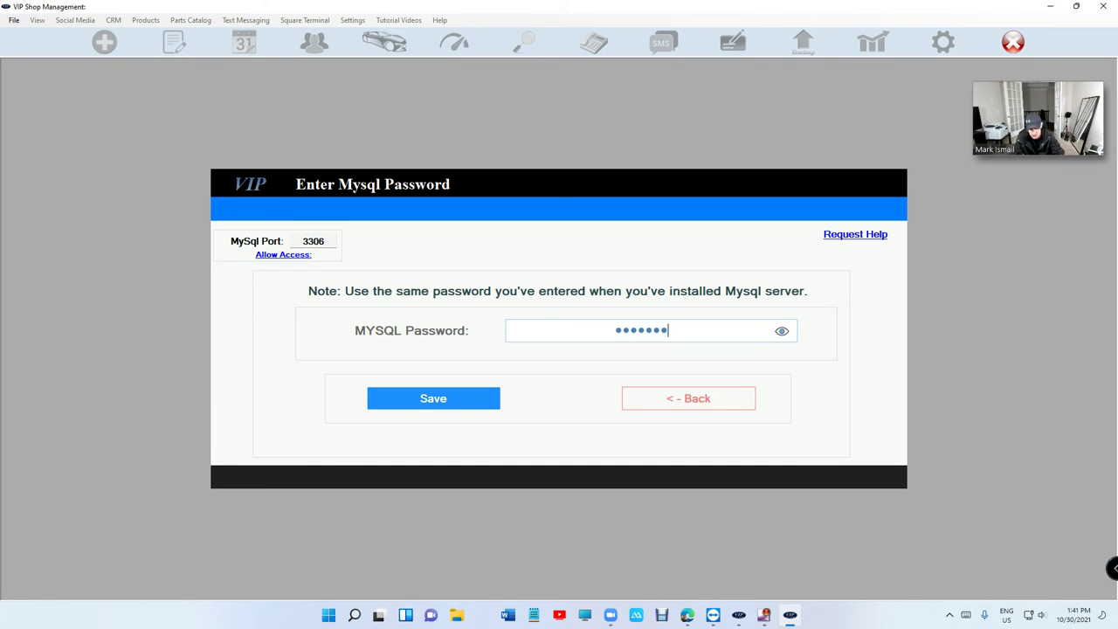
pyautogui.write('aaaaa')
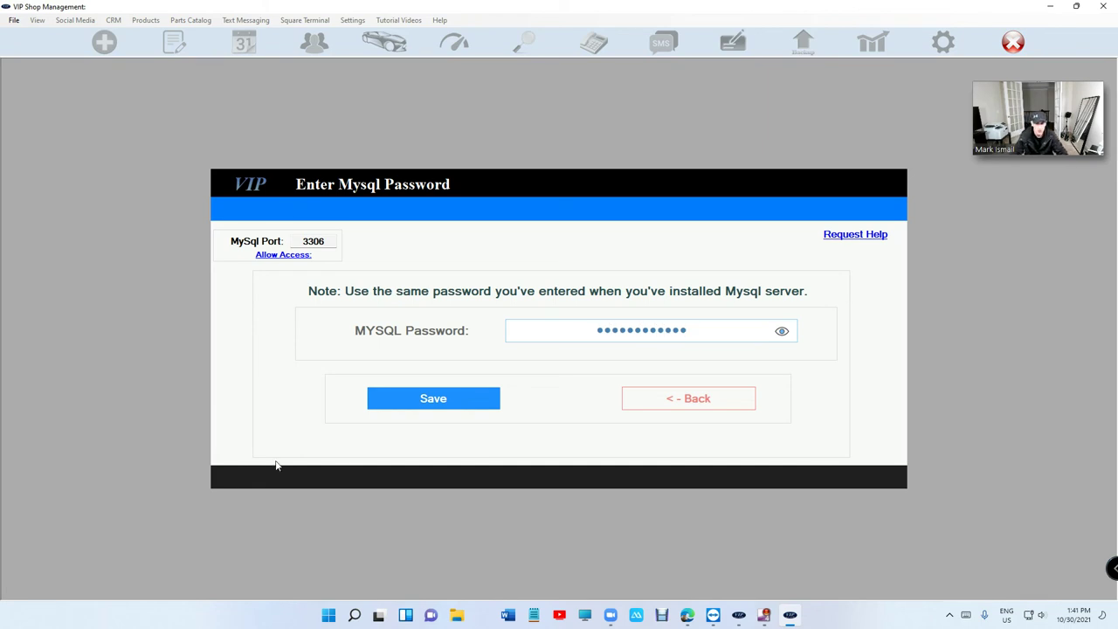
# Connect to MySQL and create the shop database for the first time
pyautogui.click(422, 401)
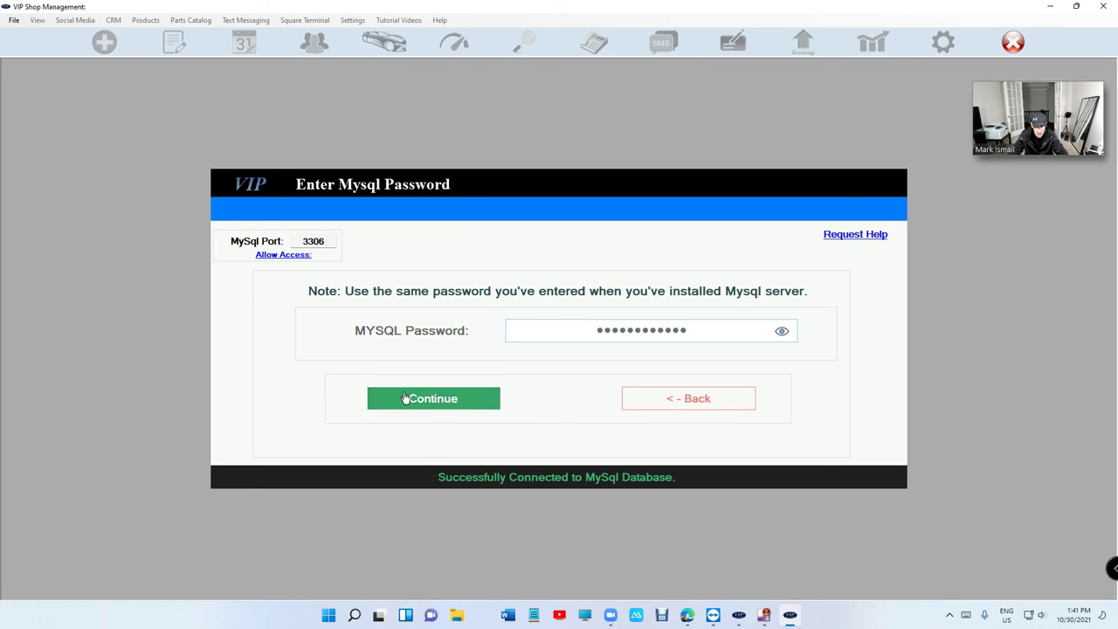
pyautogui.click(405, 398)
pyautogui.click(432, 395)
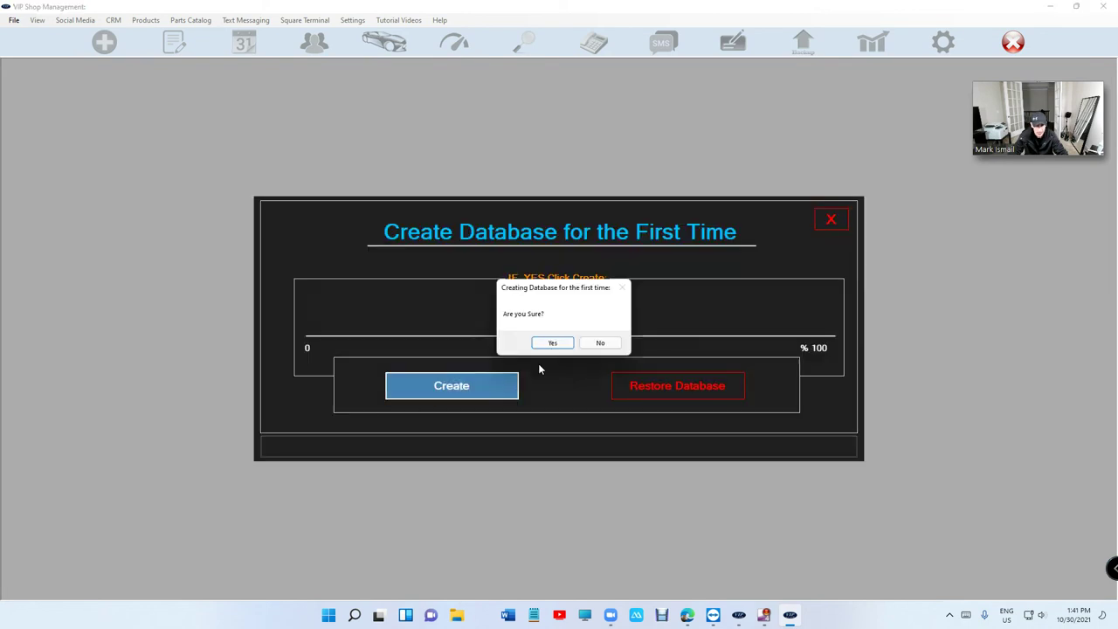
pyautogui.click(548, 344)
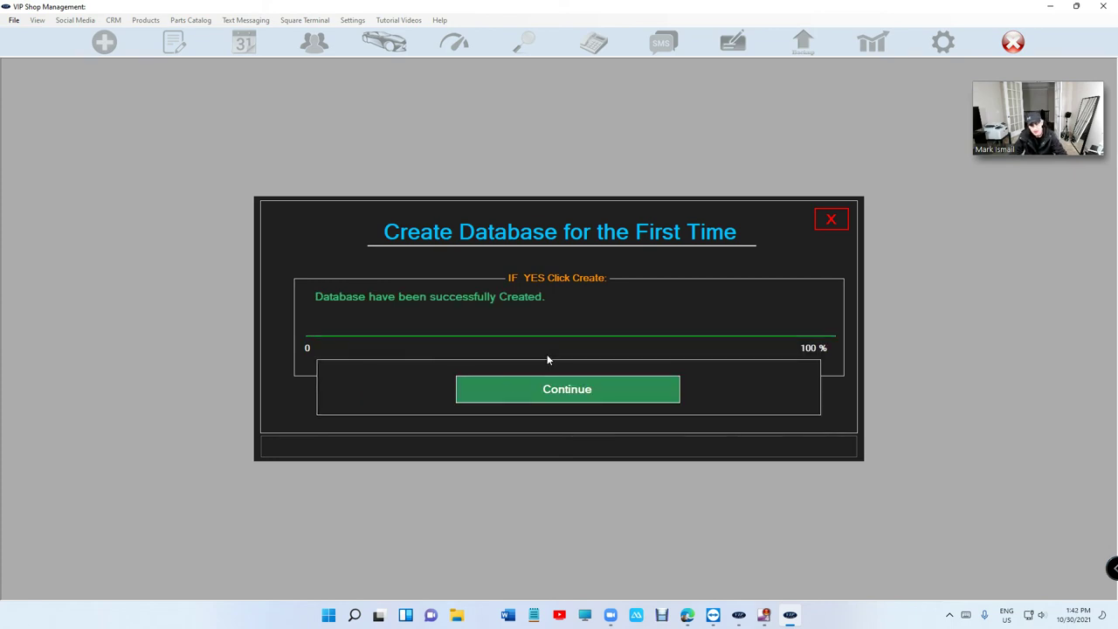
pyautogui.click(522, 391)
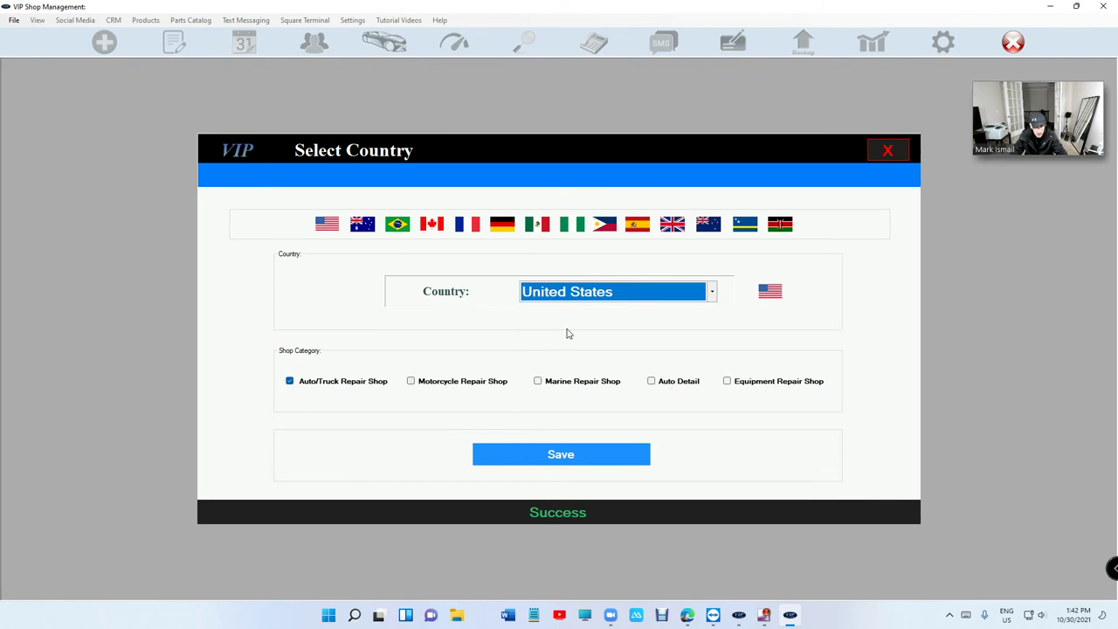
# Save United States as the country with the Auto/Truck Repair Shop category
pyautogui.click(610, 295)
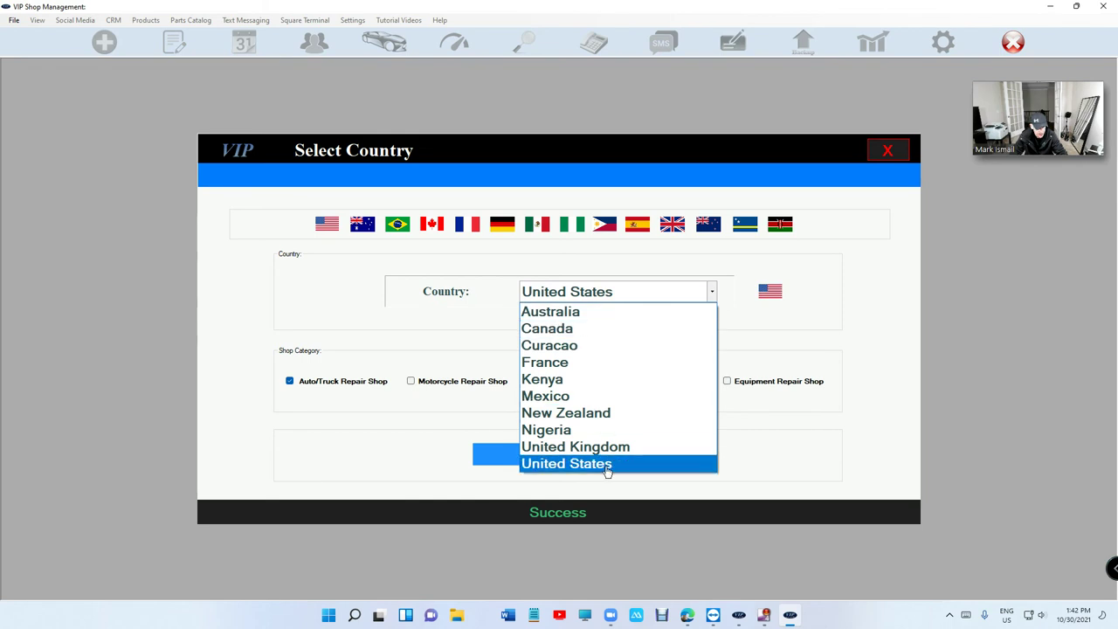
pyautogui.click(832, 291)
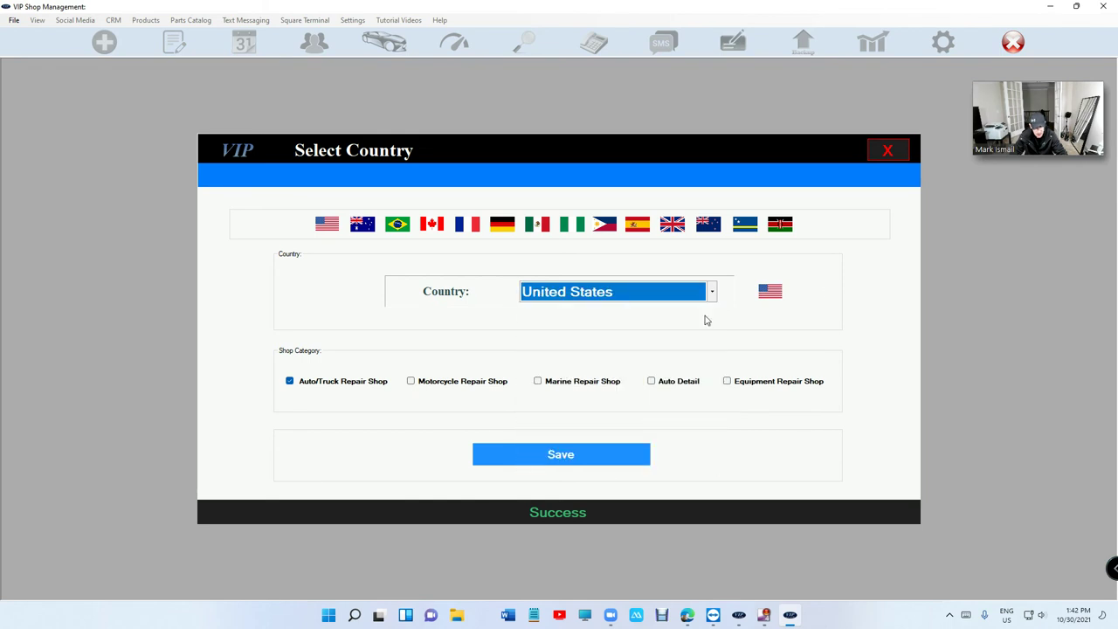
pyautogui.click(561, 463)
pyautogui.click(562, 463)
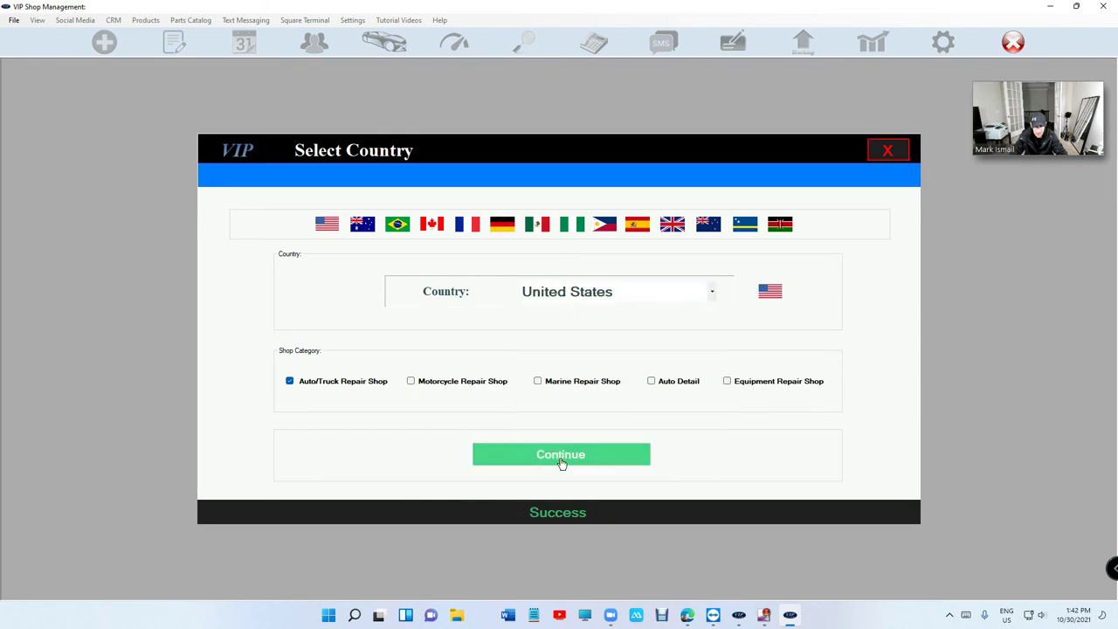
# Enter company name 'vip shop management', street 381d, city Canton, state MI, and the zip code
pyautogui.click(561, 461)
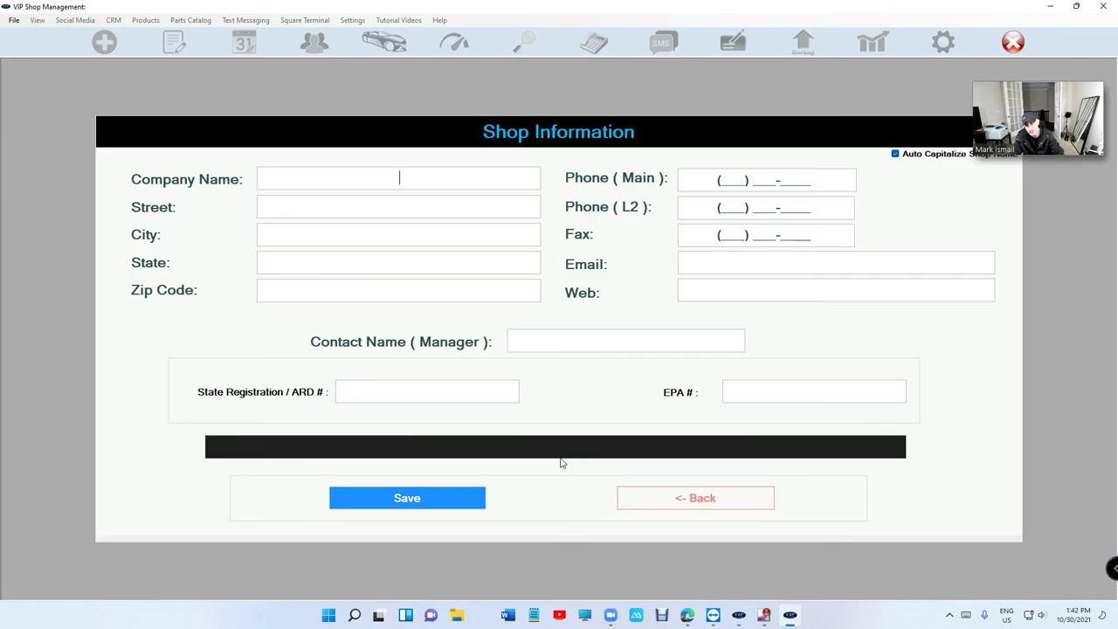
pyautogui.write('v')
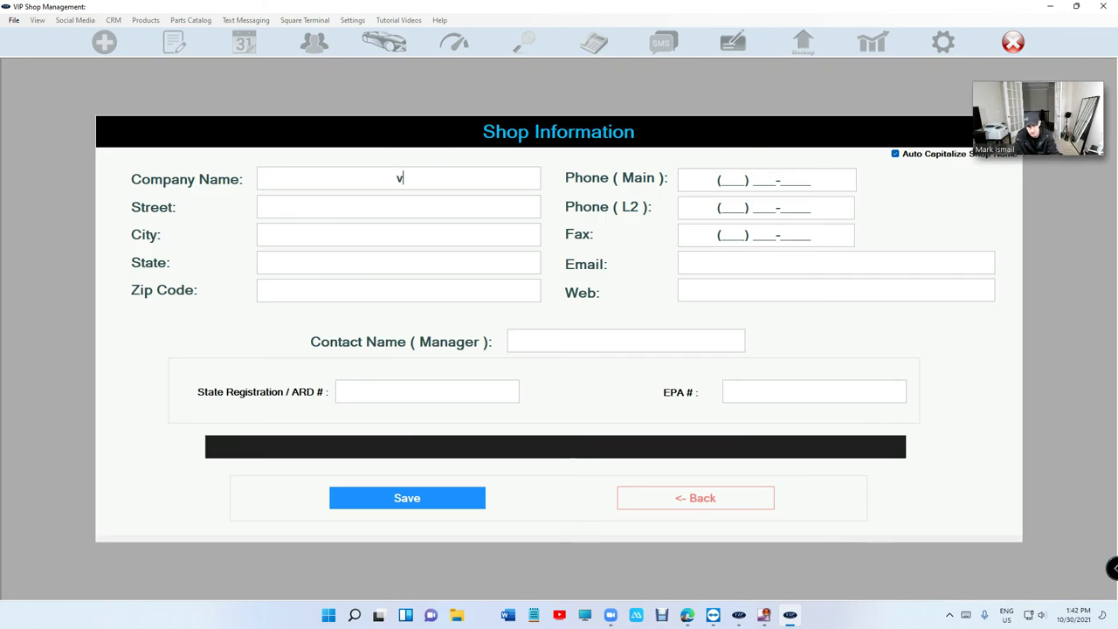
pyautogui.write('iop')
pyautogui.press('BackSpace')
pyautogui.press('BackSpace')
pyautogui.write('p shop')
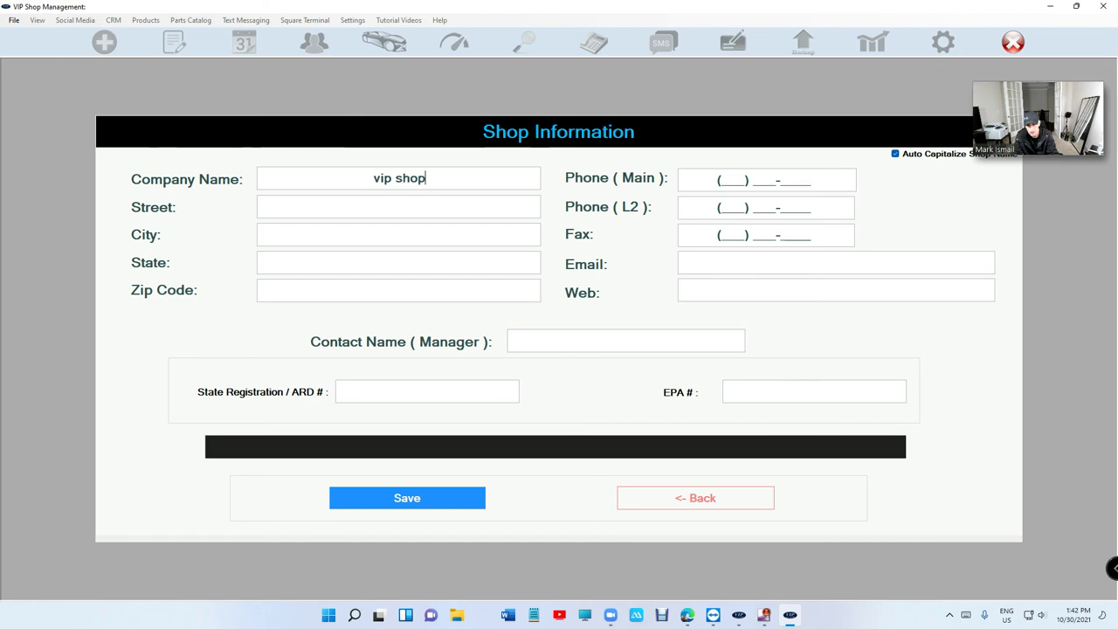
pyautogui.write(' management')
pyautogui.press('Tab')
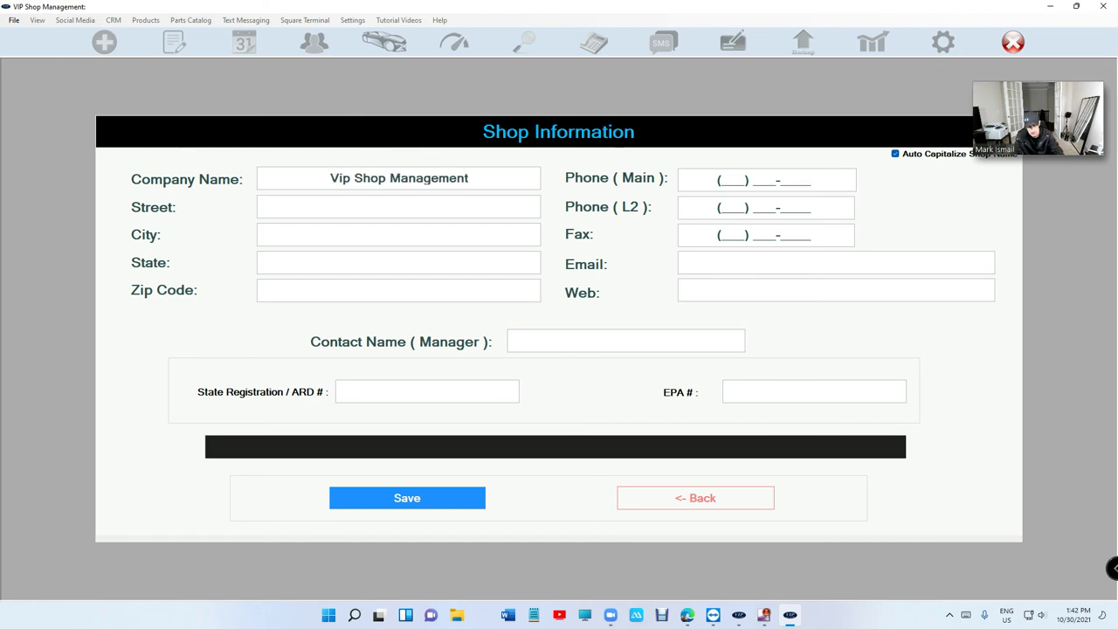
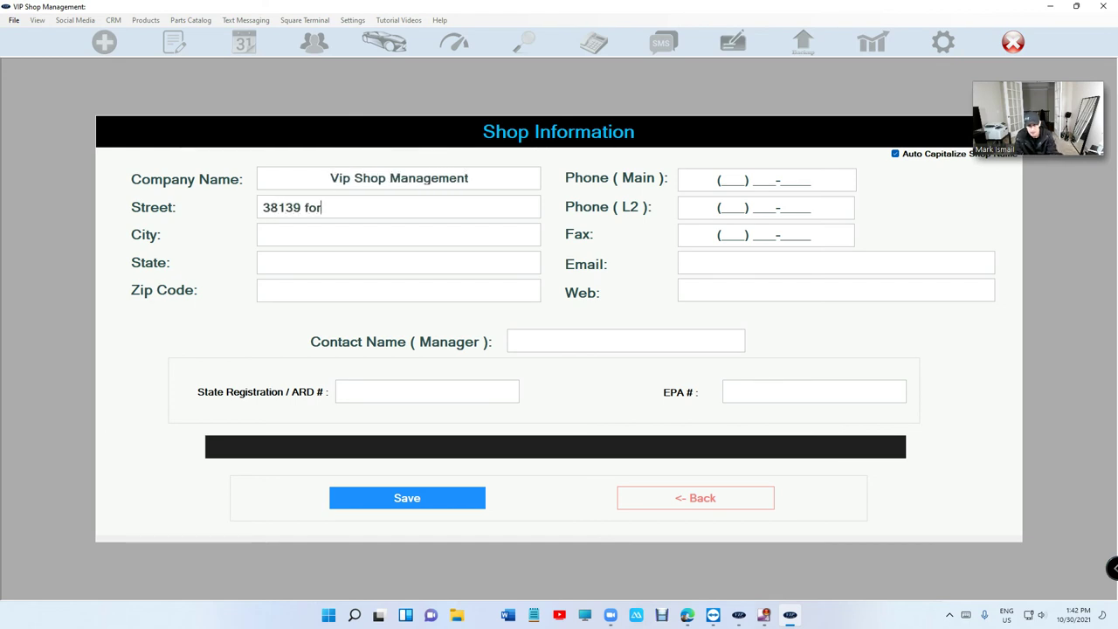
pyautogui.press('Tab')
pyautogui.write('c')
pyautogui.press('capslock')
pyautogui.write('A')
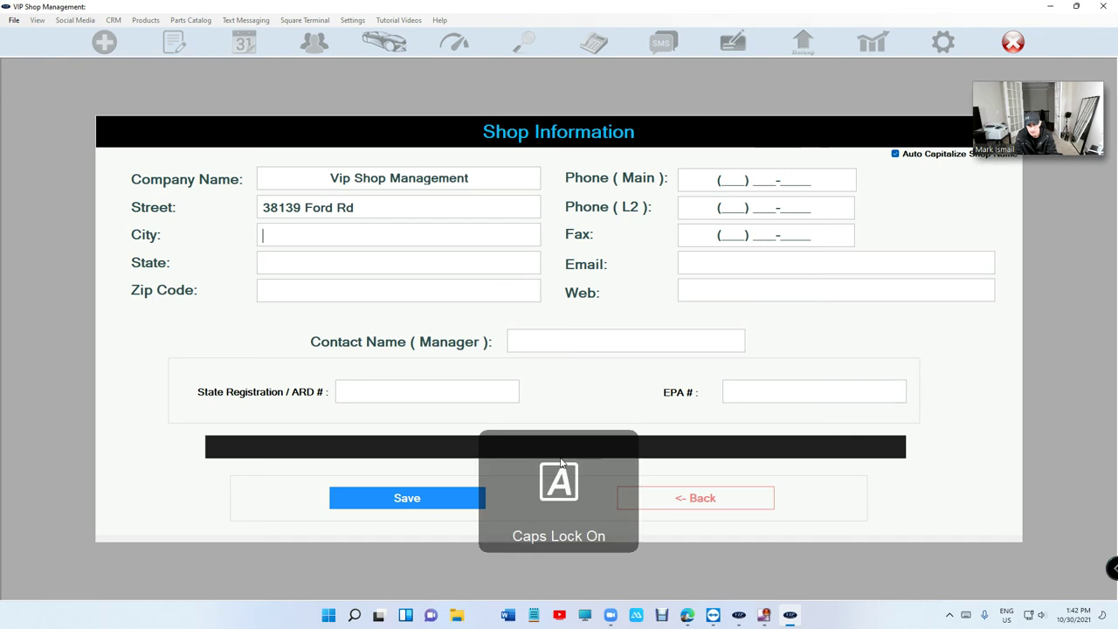
pyautogui.write('CANTON')
pyautogui.press('Tab')
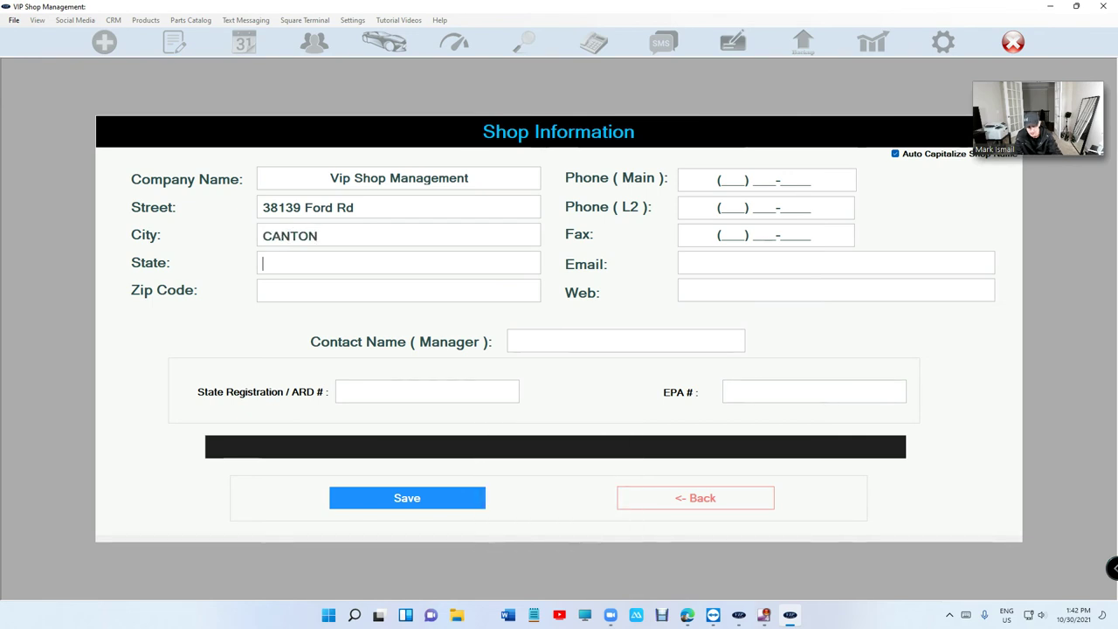
pyautogui.write('MI')
pyautogui.press('Tab')
pyautogui.write('48')
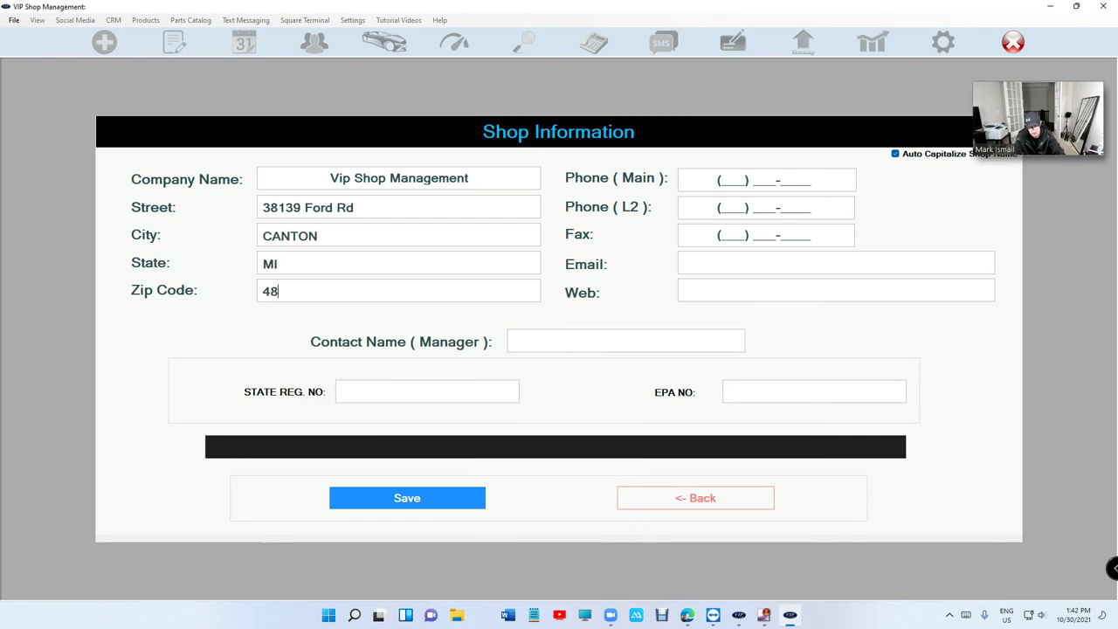
pyautogui.write('188')
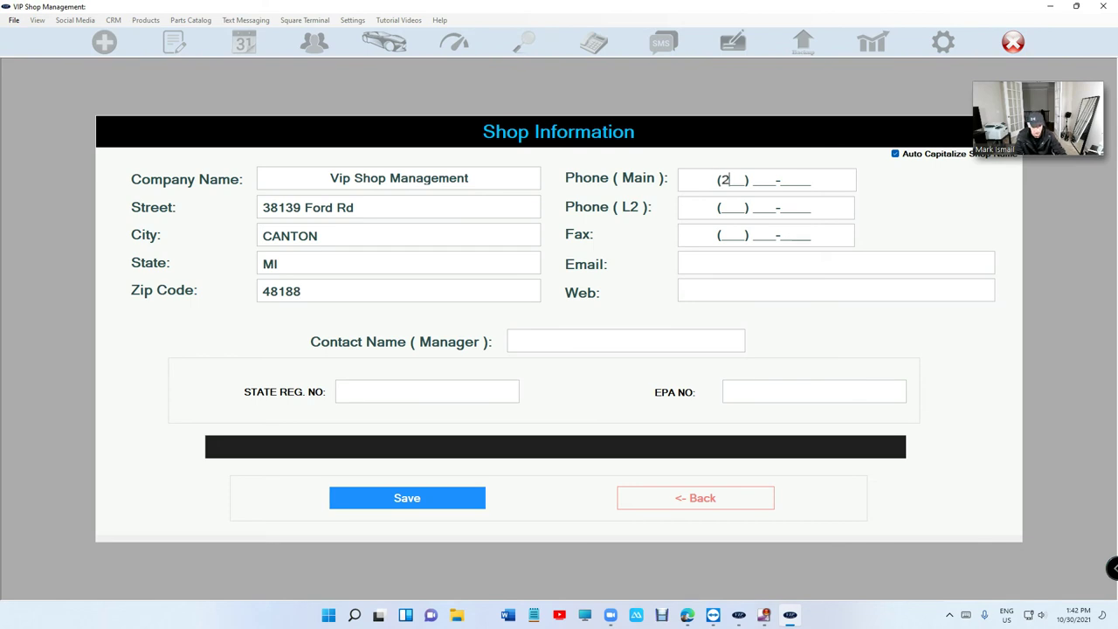
pyautogui.write('820-5333')
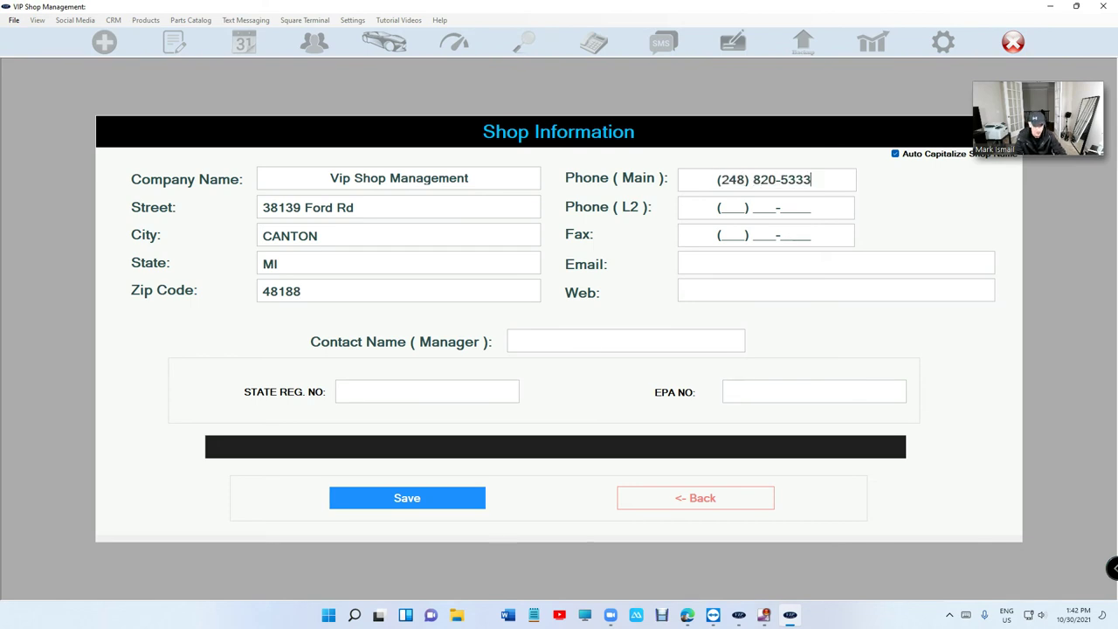
pyautogui.click(815, 263)
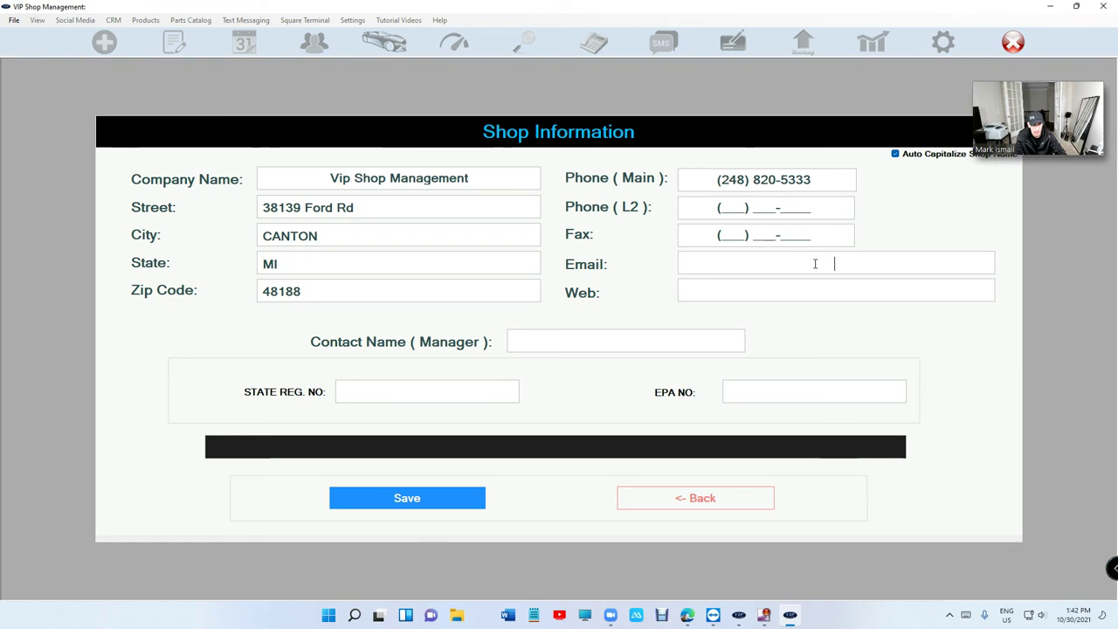
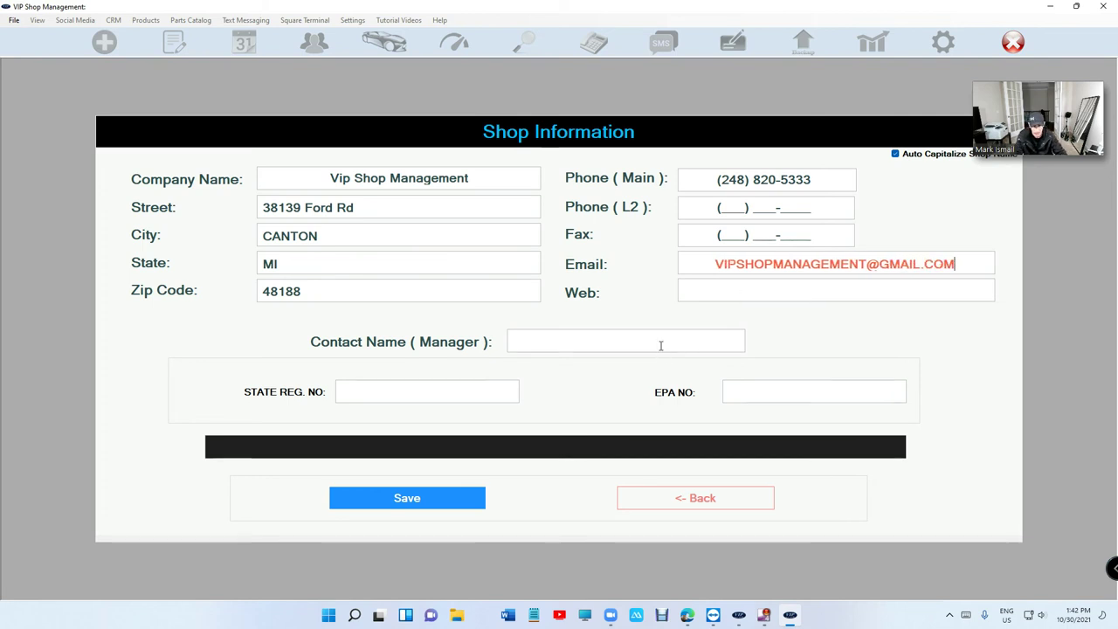
pyautogui.click(660, 341)
pyautogui.write('maR')
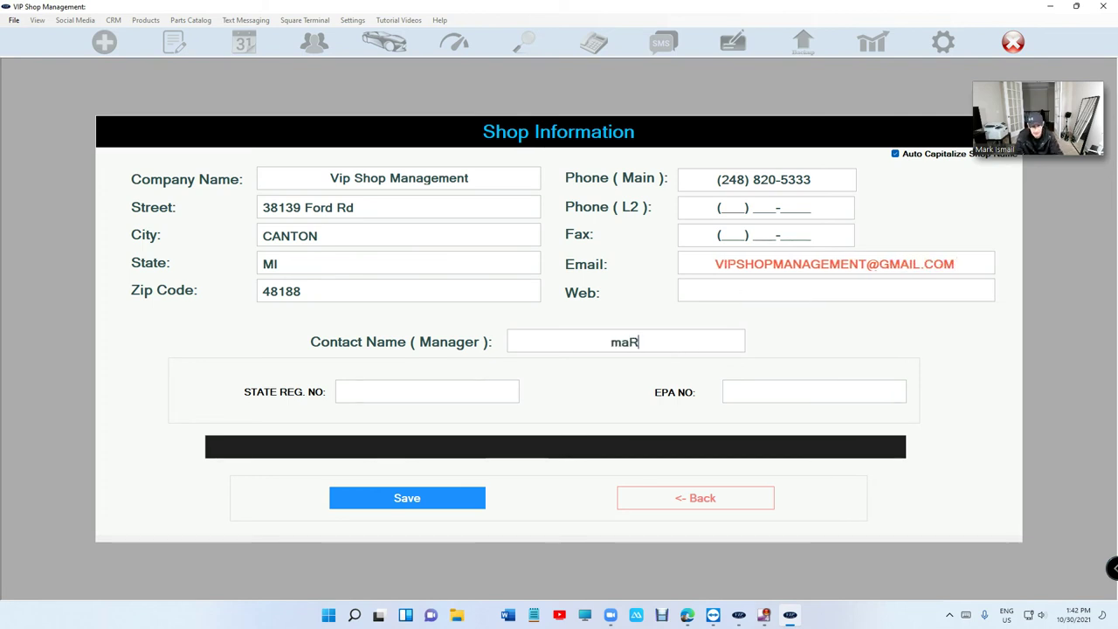
pyautogui.press('BackSpace')
pyautogui.press('BackSpace')
pyautogui.press('BackSpace')
pyautogui.press('capslock')
pyautogui.write('Mark')
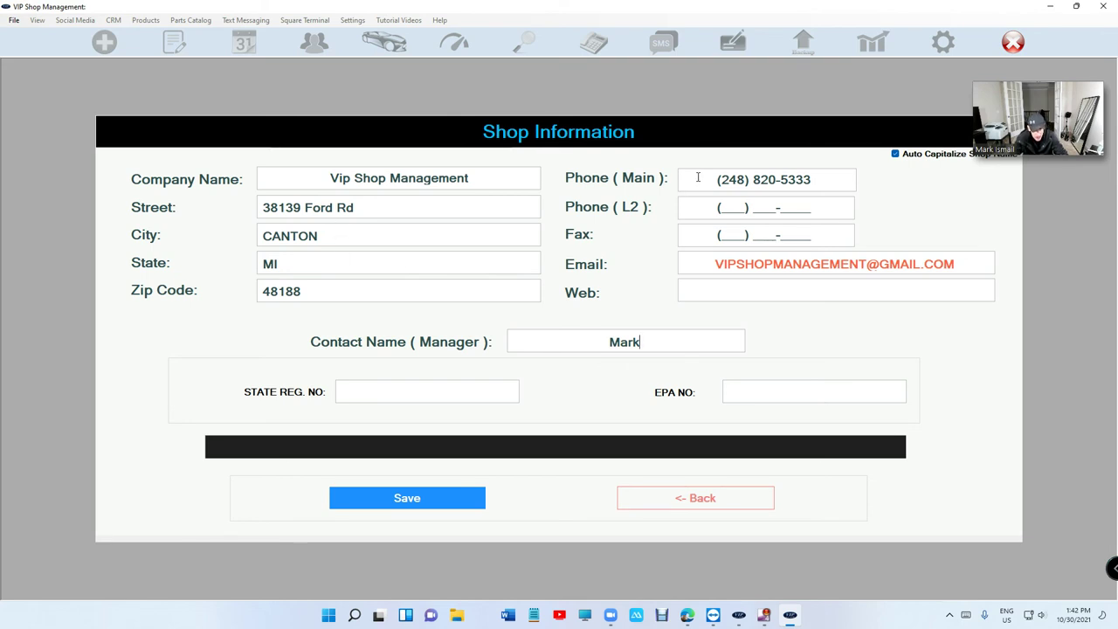
pyautogui.click(457, 512)
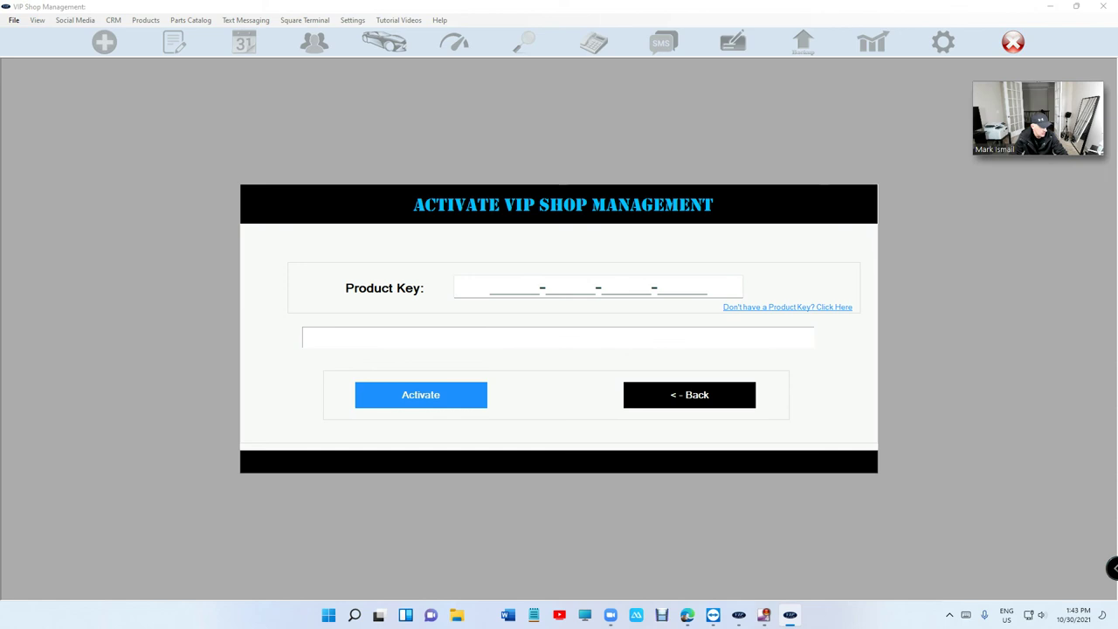
# Paste in the product key, activate it, and finish to the main estimate screen
pyautogui.hotkey('alt', 'Tab')
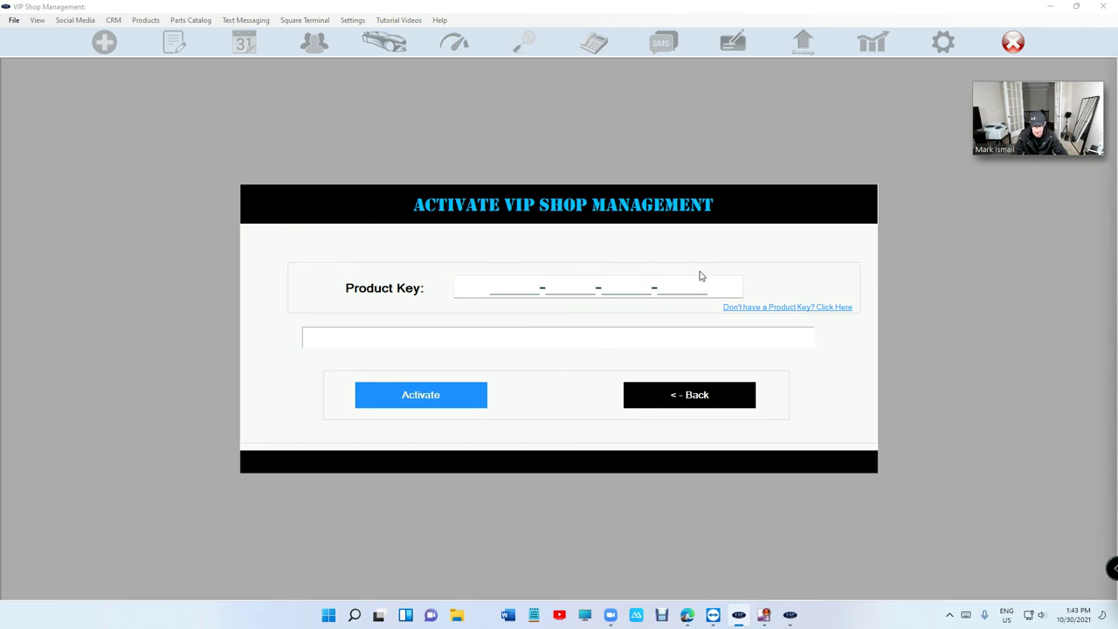
pyautogui.click(739, 292)
pyautogui.hotkey('ctrl', 'v')
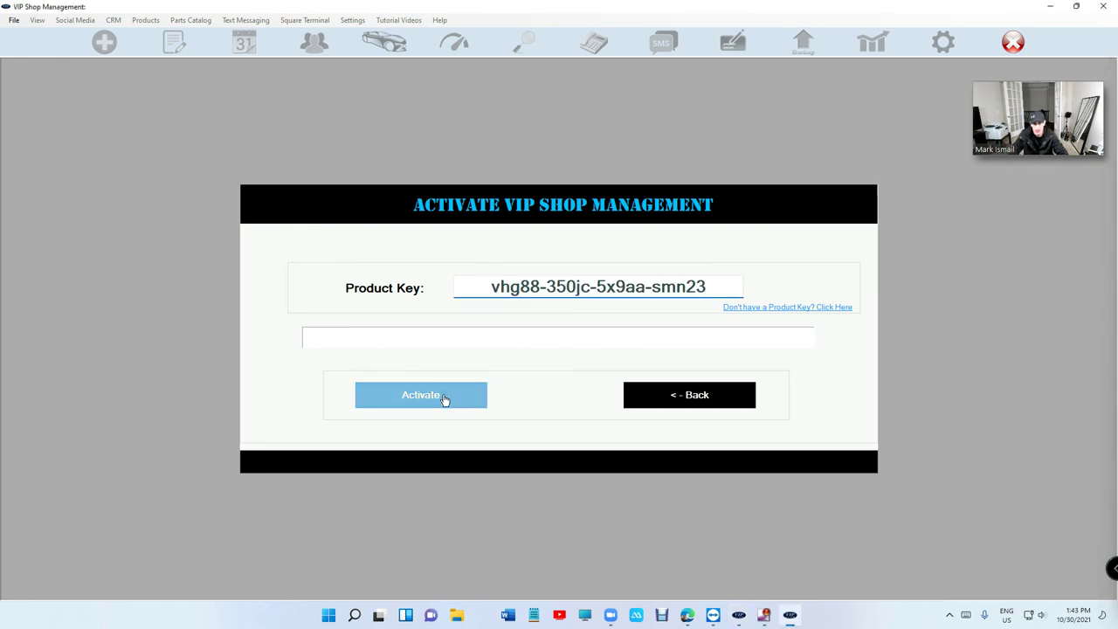
pyautogui.click(444, 398)
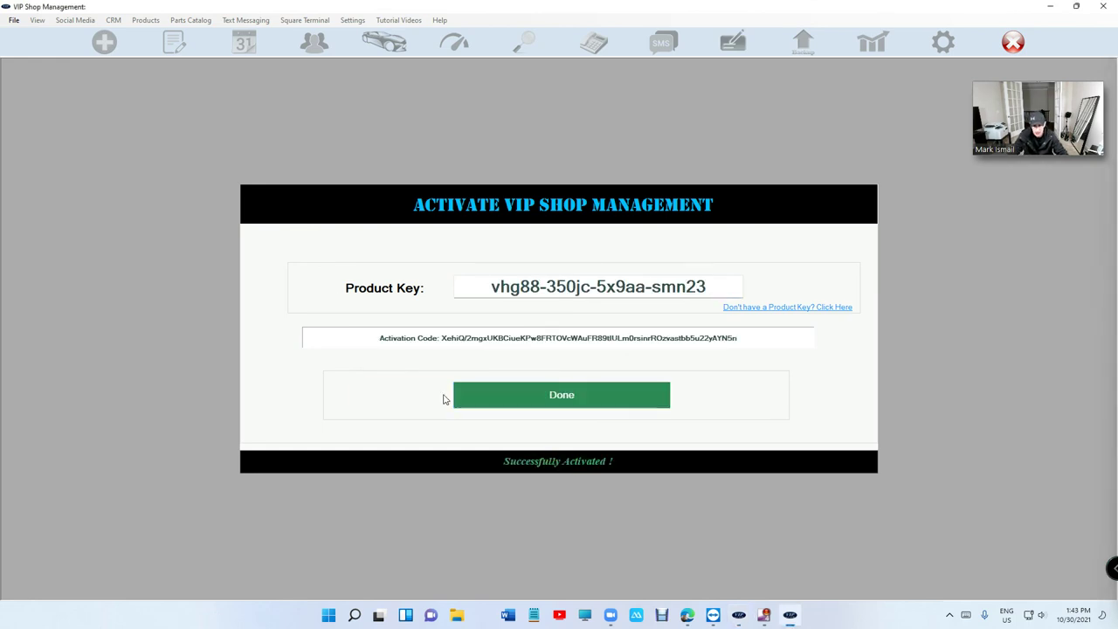
pyautogui.click(511, 393)
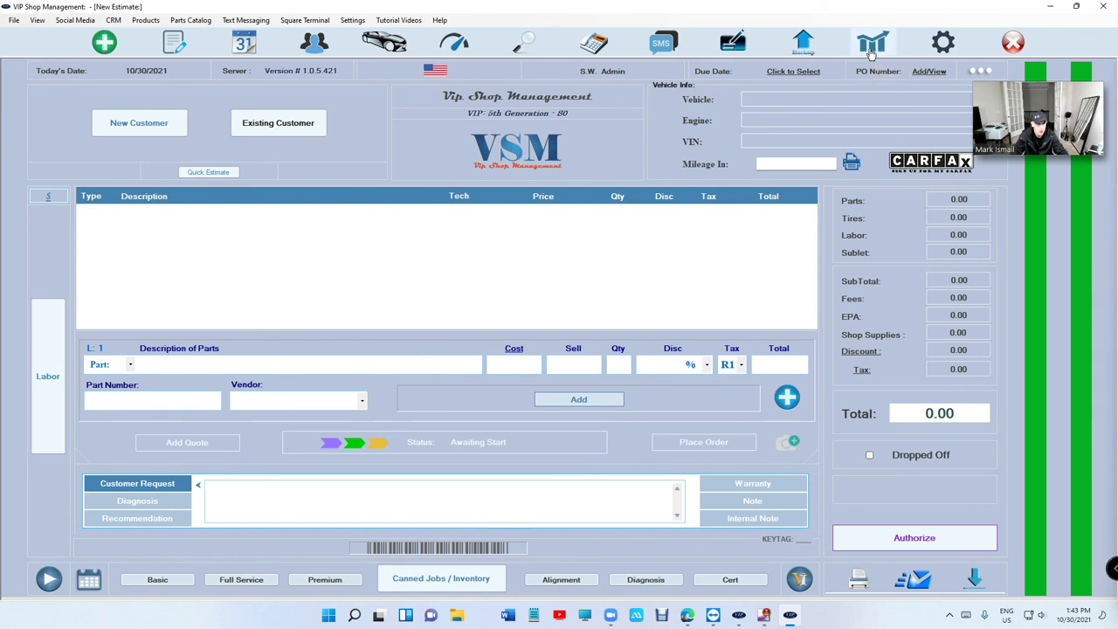
pyautogui.click(873, 48)
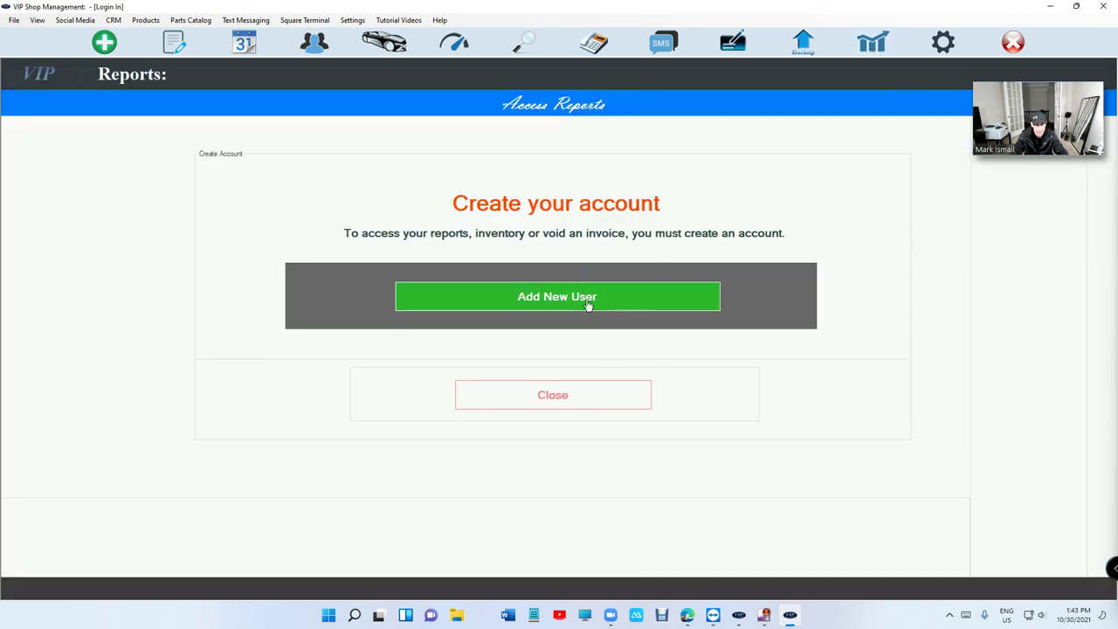
pyautogui.click(589, 304)
pyautogui.click(477, 270)
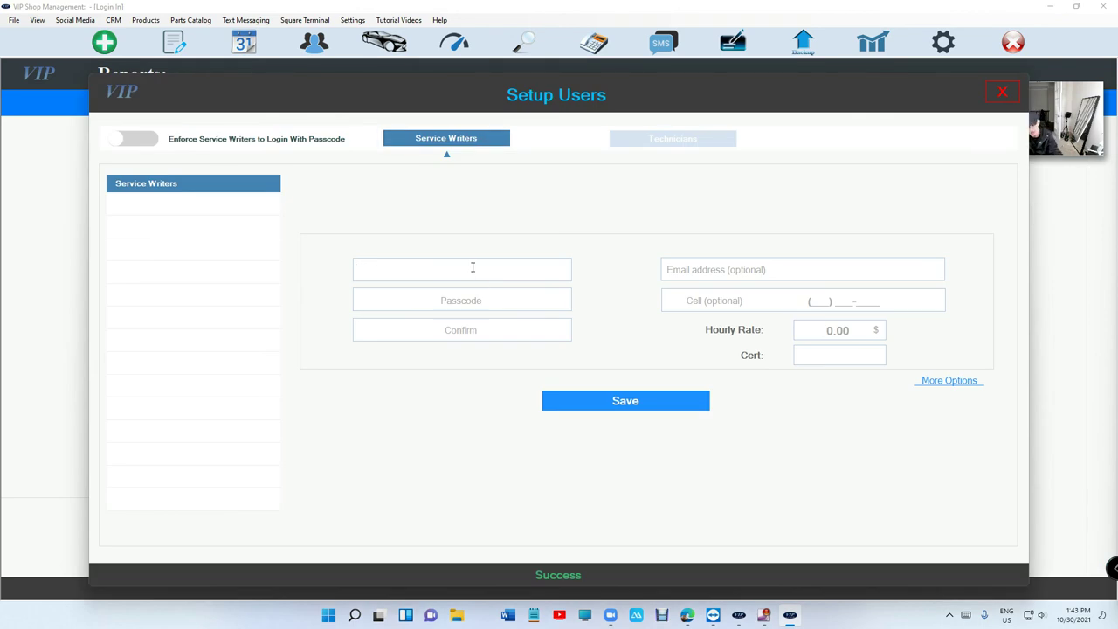
pyautogui.write('MArk')
pyautogui.press('BackSpace')
pyautogui.write('ar')
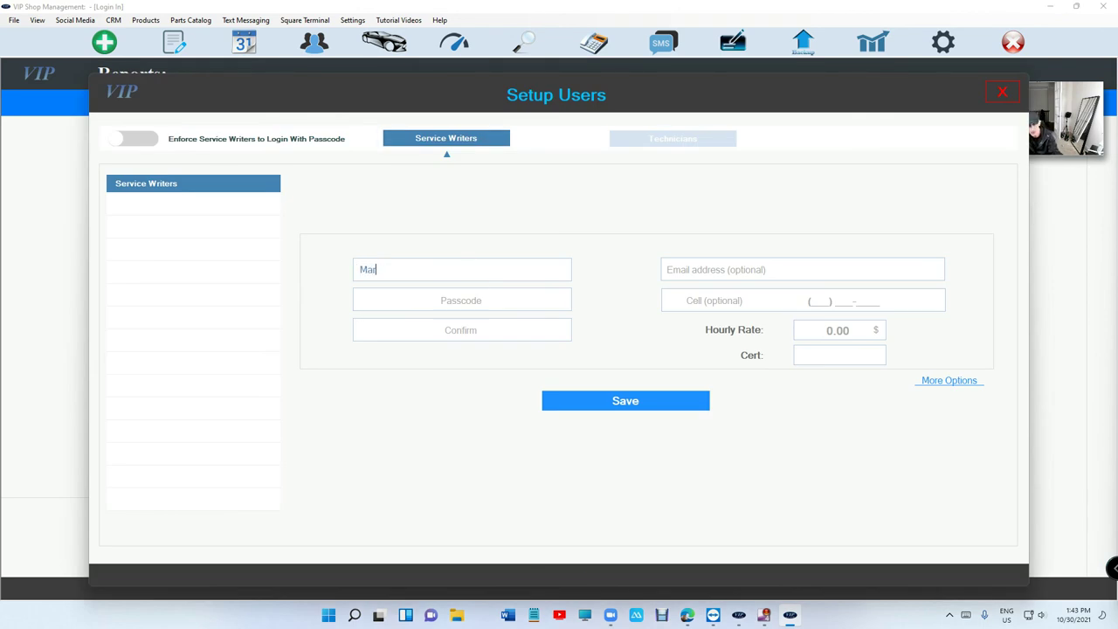
pyautogui.write('k')
pyautogui.click(479, 301)
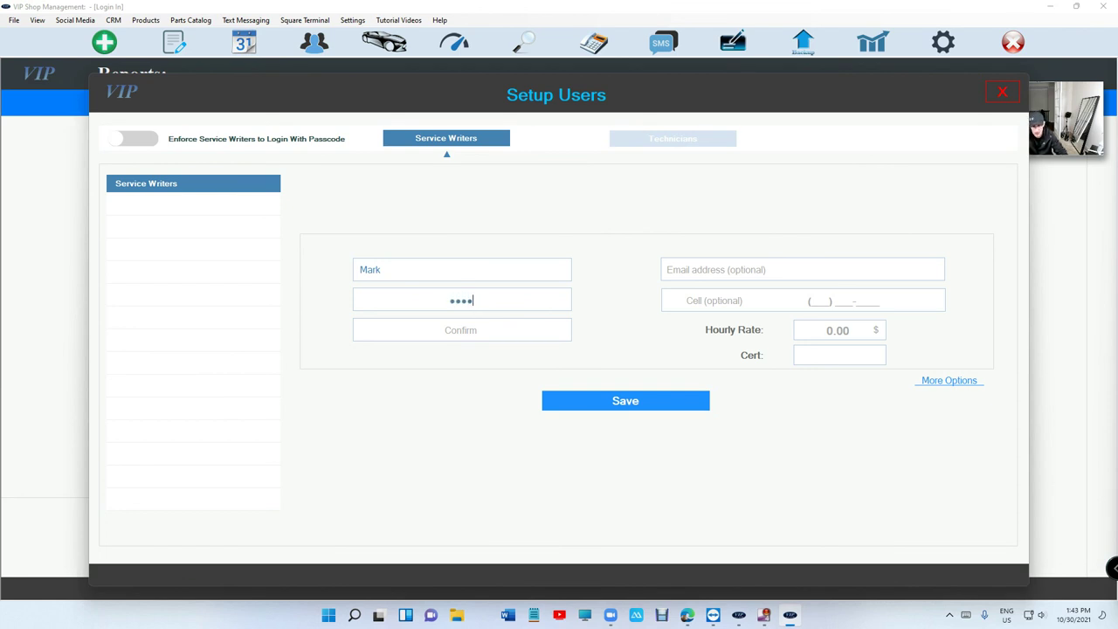
pyautogui.click(504, 324)
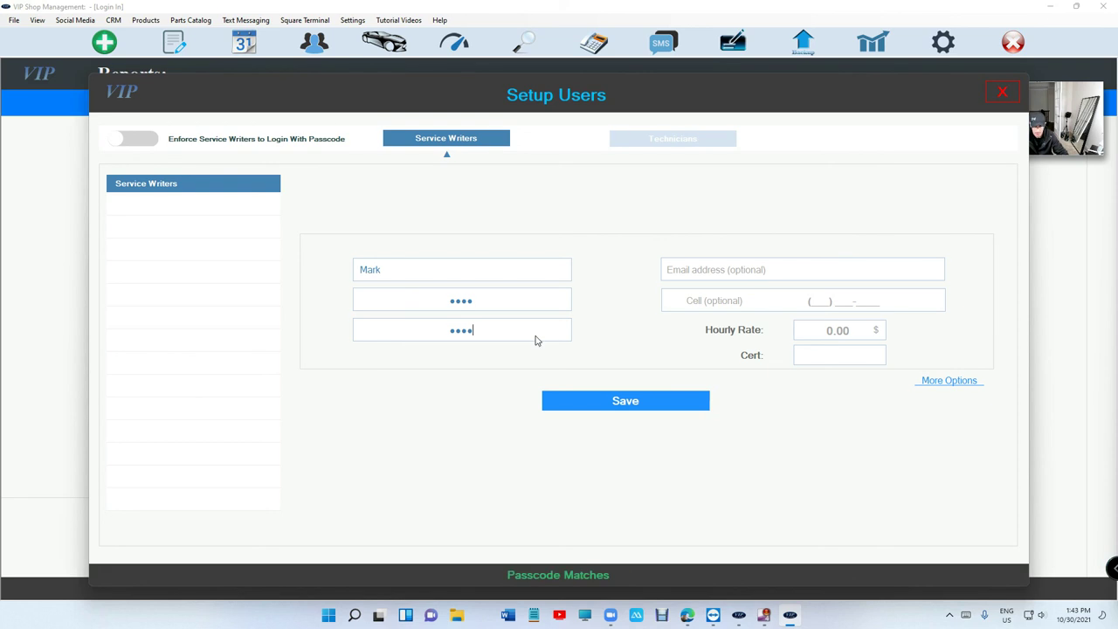
pyautogui.click(600, 407)
pyautogui.click(600, 407)
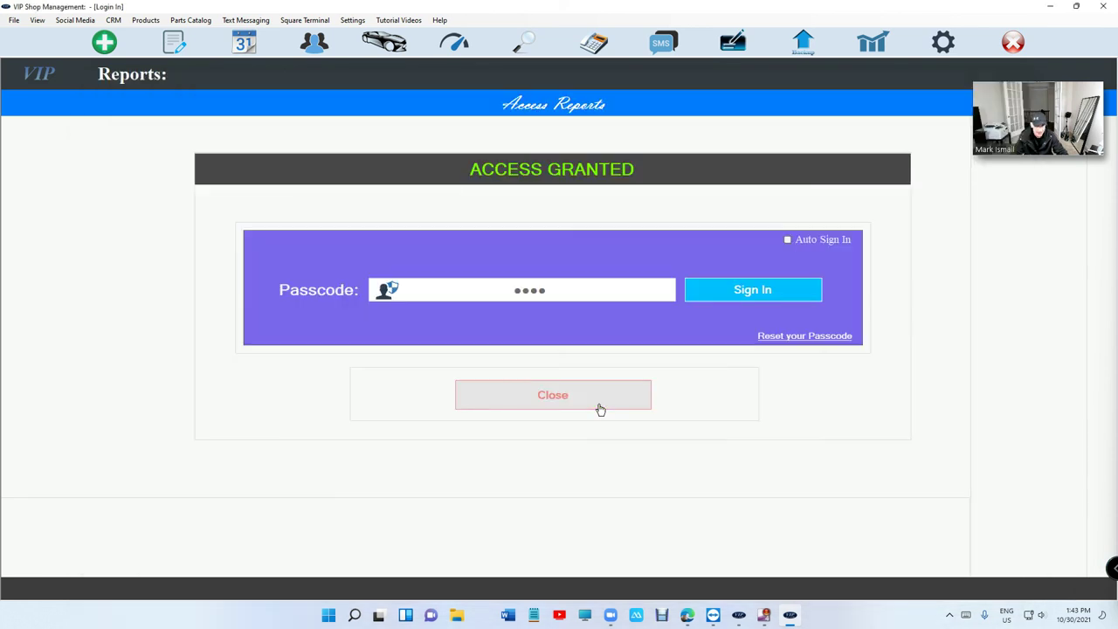
pyautogui.click(579, 491)
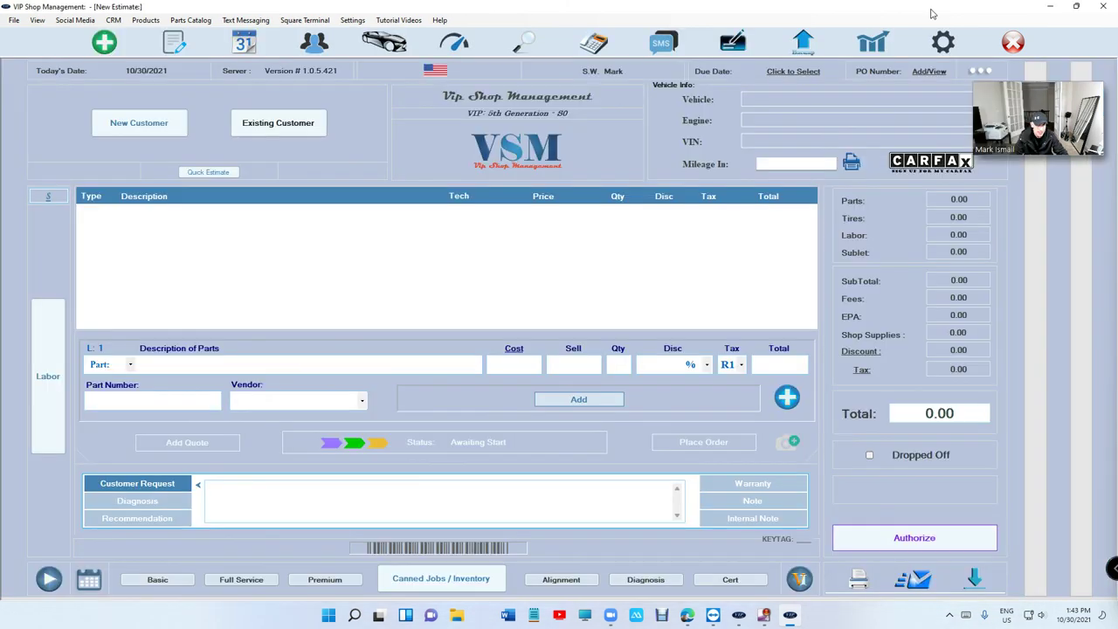
pyautogui.click(863, 53)
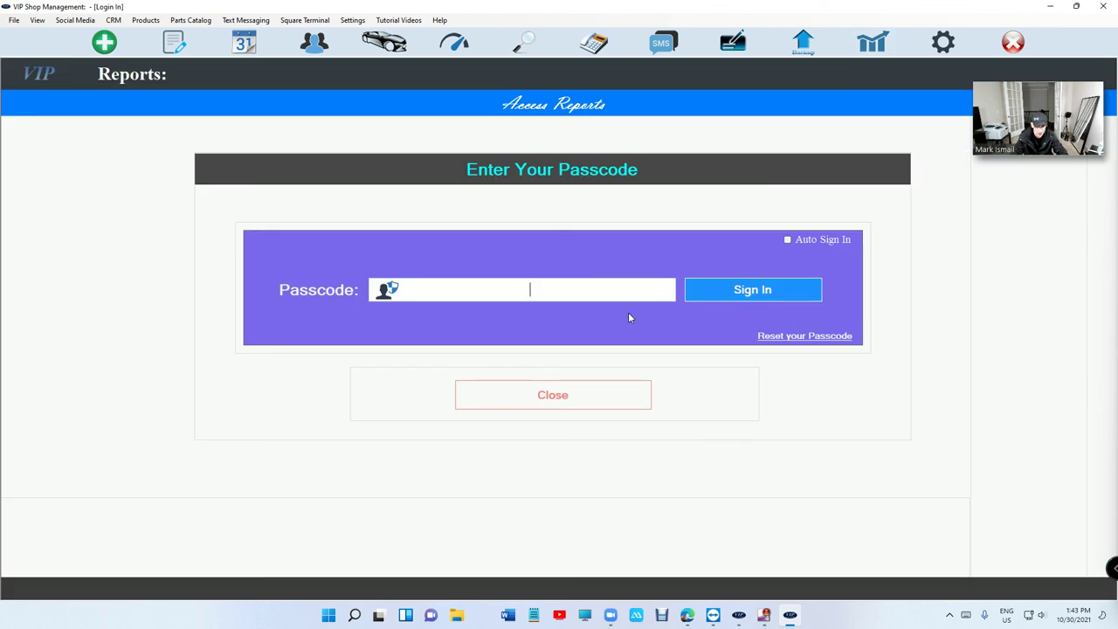
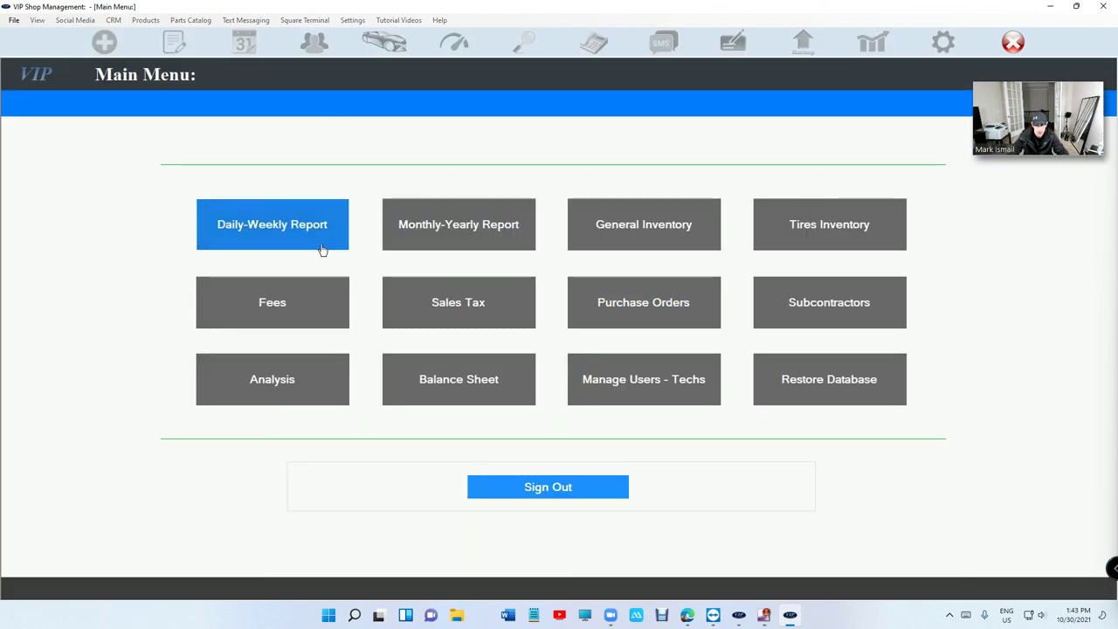
pyautogui.click(320, 249)
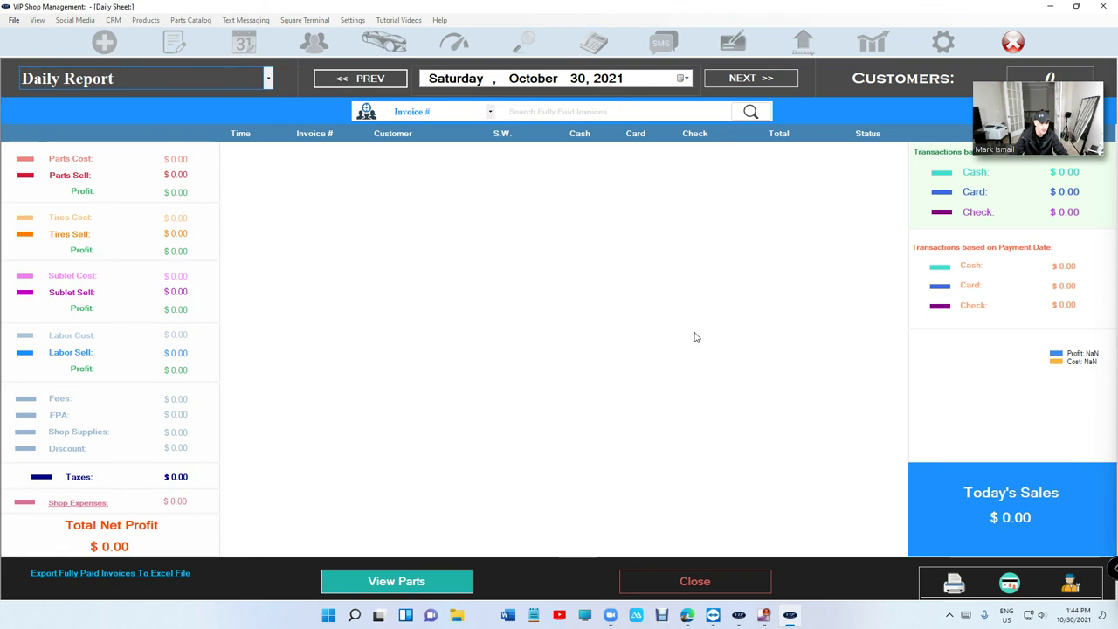
pyautogui.click(223, 81)
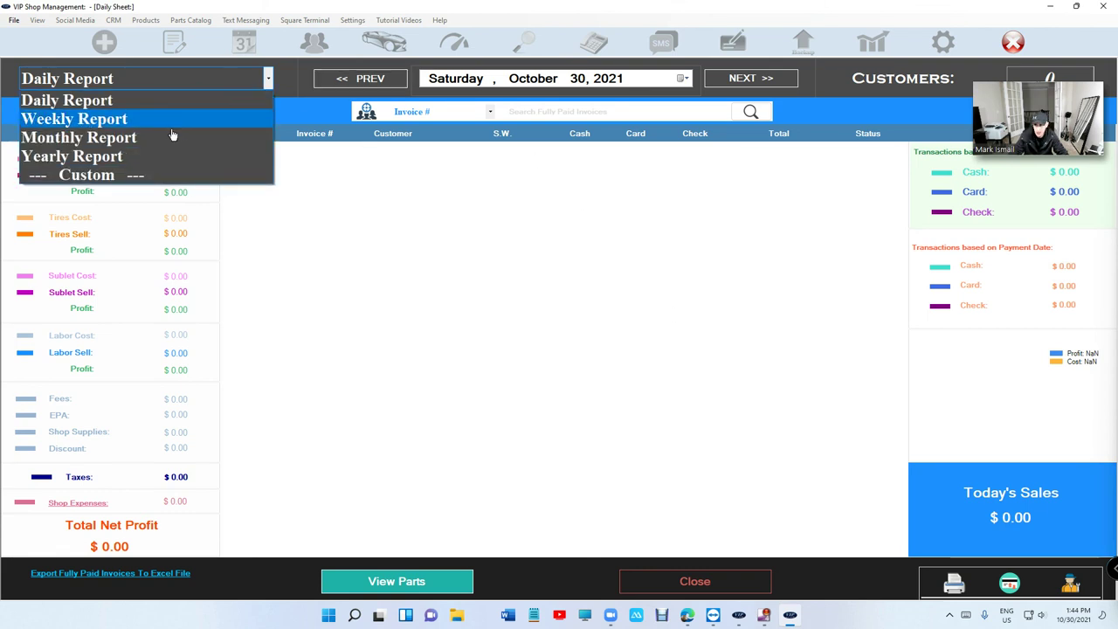
pyautogui.click(741, 594)
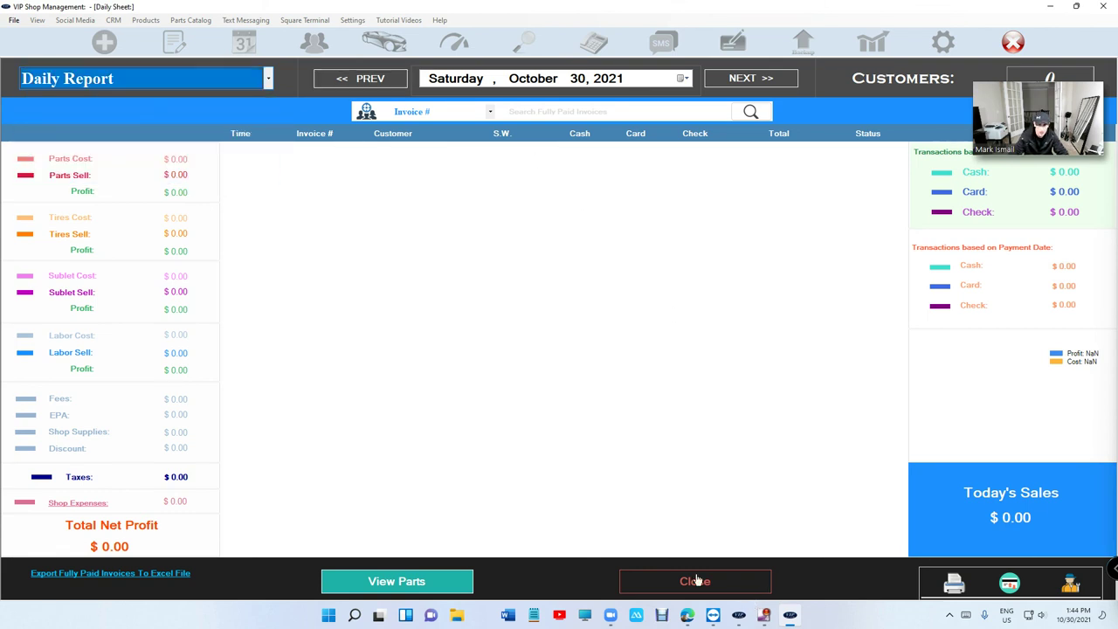
pyautogui.click(696, 580)
pyautogui.click(442, 297)
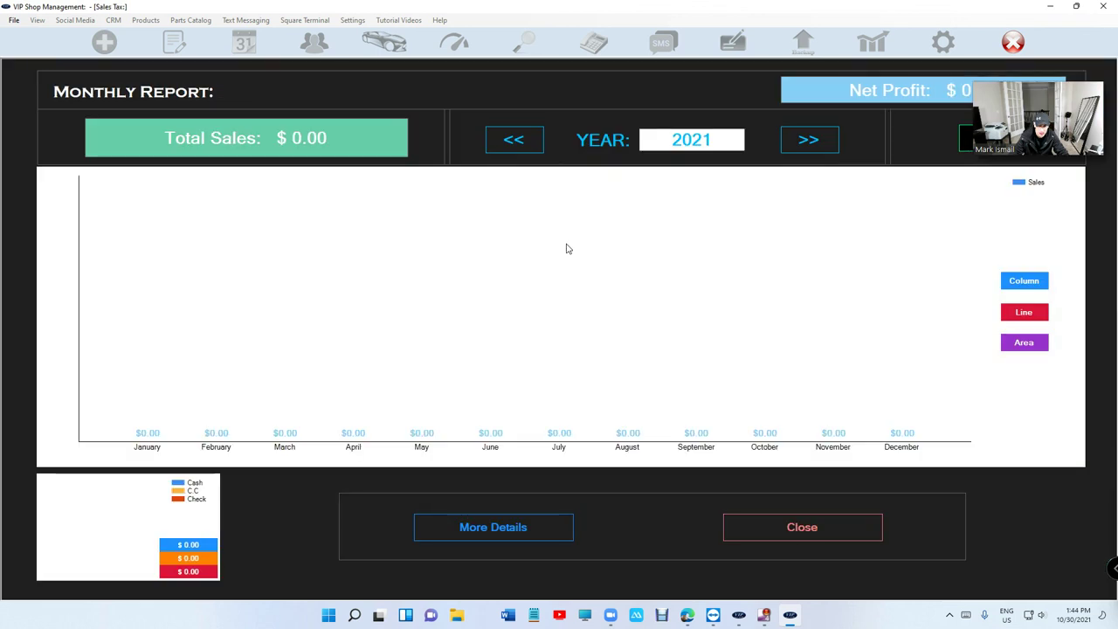
pyautogui.click(803, 534)
pyautogui.click(567, 486)
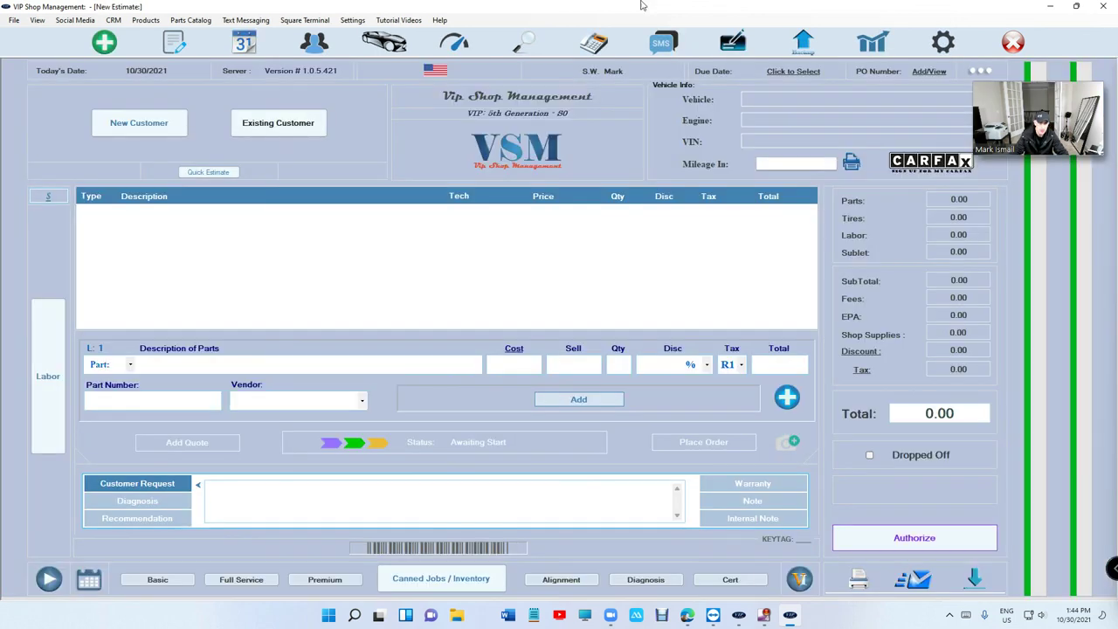
# Enter 6% as the R1 sales tax rate in General Settings
pyautogui.click(943, 42)
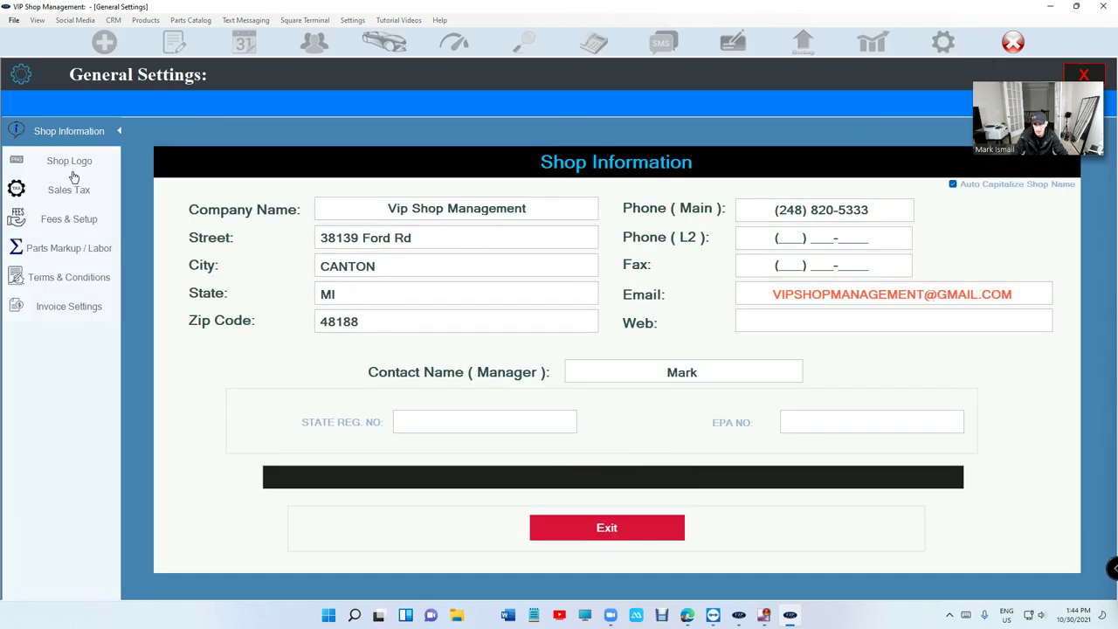
pyautogui.click(79, 194)
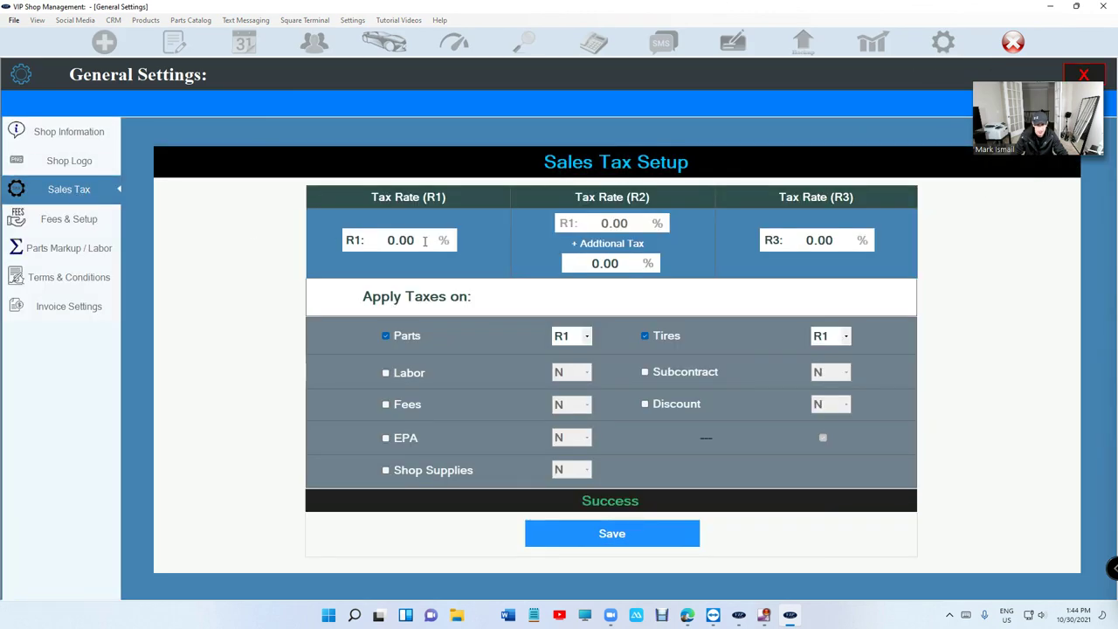
pyautogui.click(426, 241)
pyautogui.write('6')
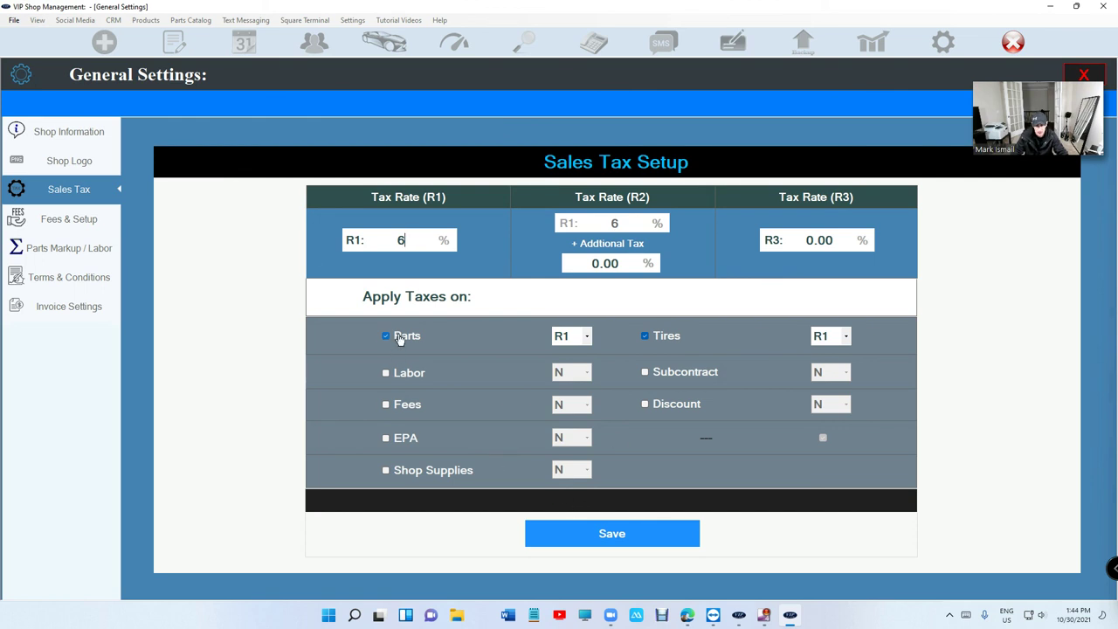
# Keep R1 taxing only parts and tires and save, then review the shop logo page and exit
pyautogui.click(398, 376)
pyautogui.click(395, 409)
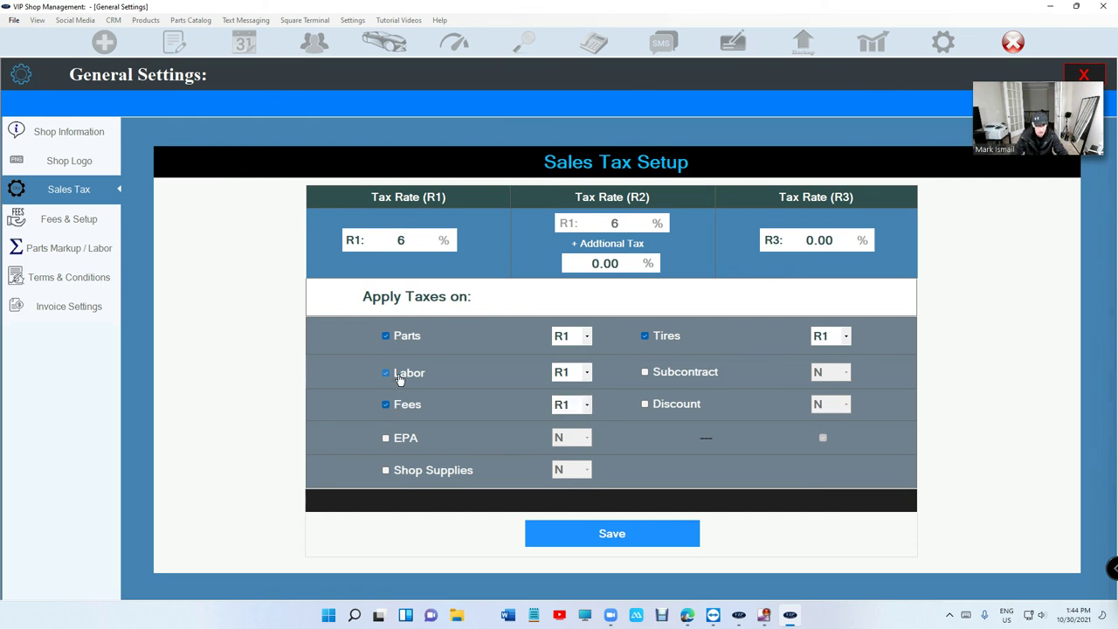
pyautogui.click(398, 376)
pyautogui.click(403, 404)
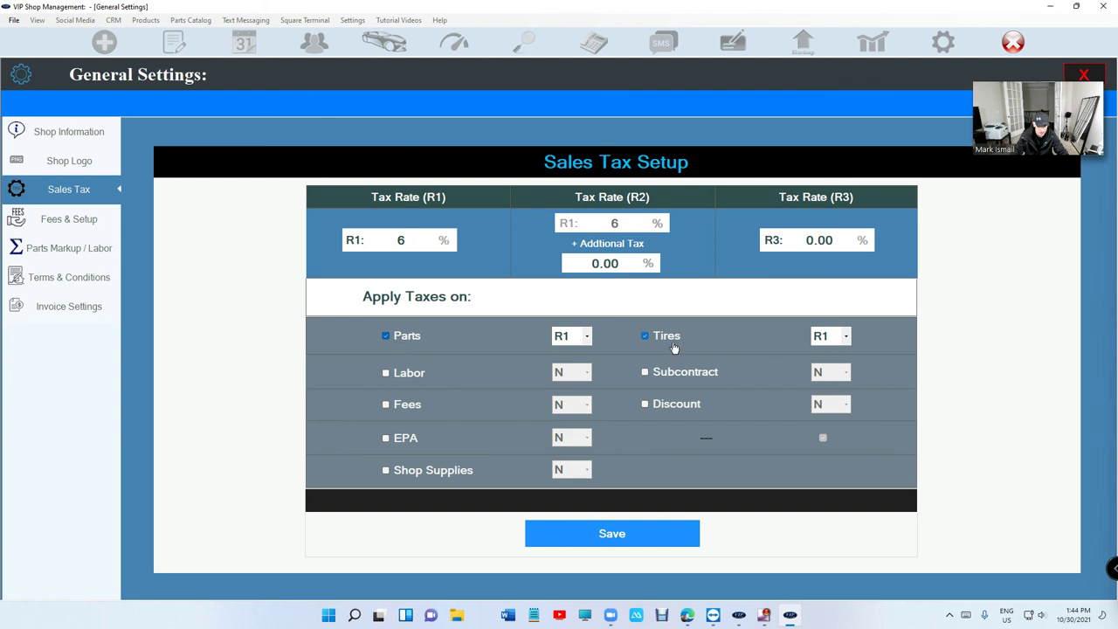
pyautogui.click(666, 535)
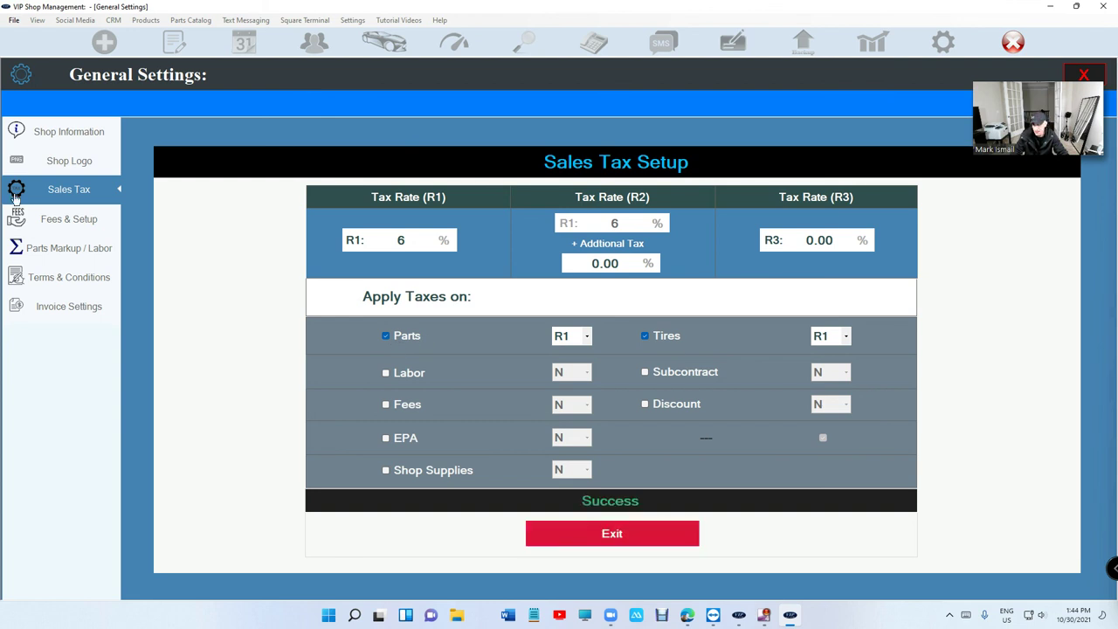
pyautogui.click(55, 166)
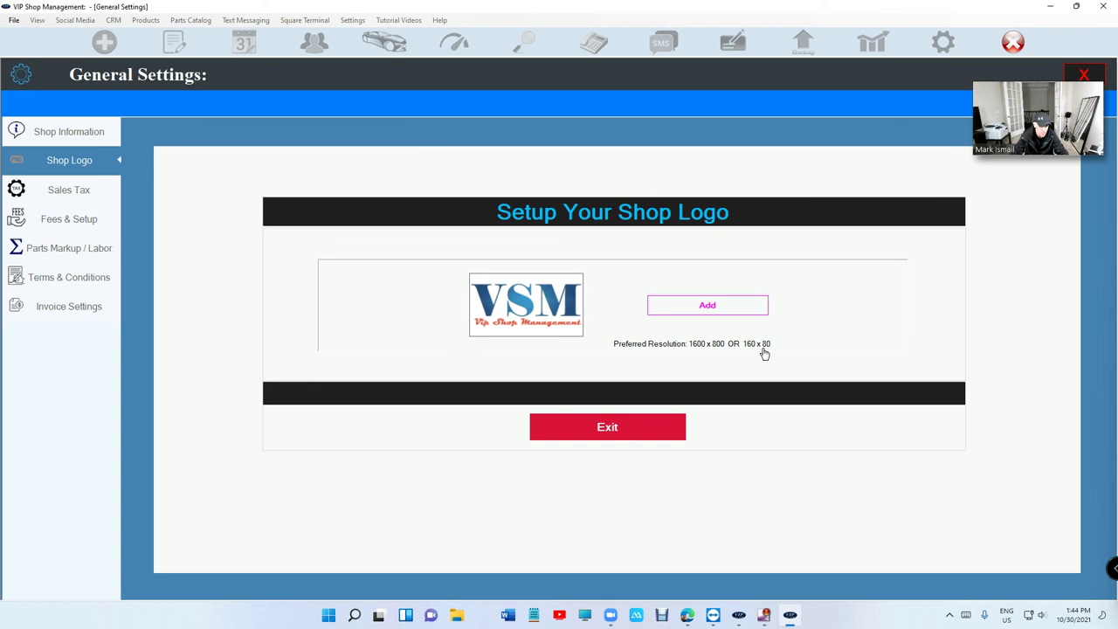
pyautogui.click(609, 425)
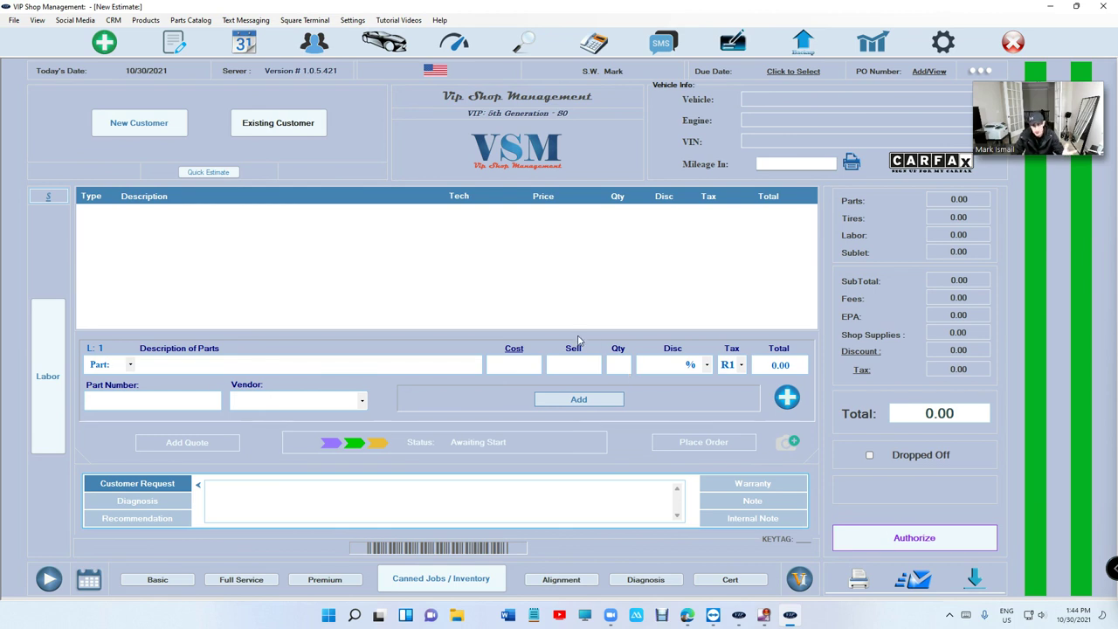
pyautogui.click(398, 20)
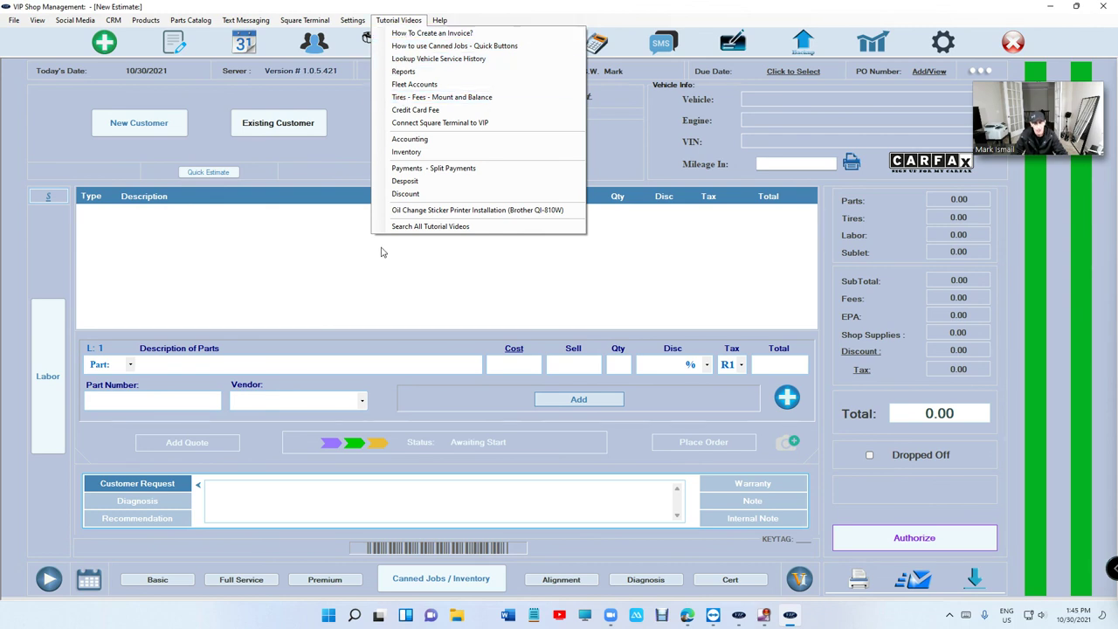
pyautogui.click(338, 173)
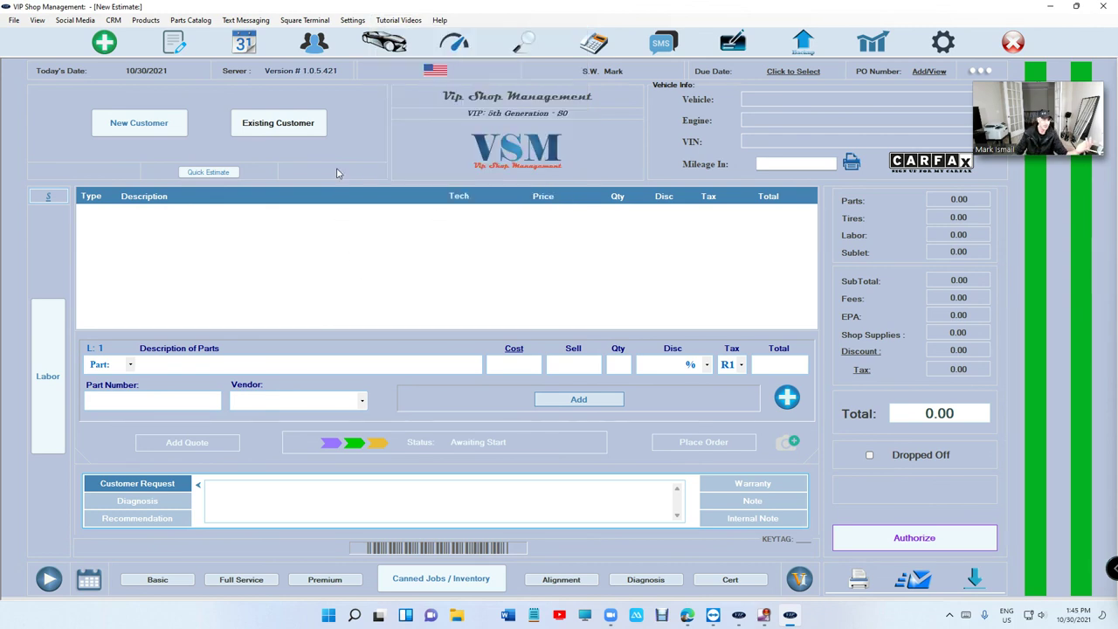